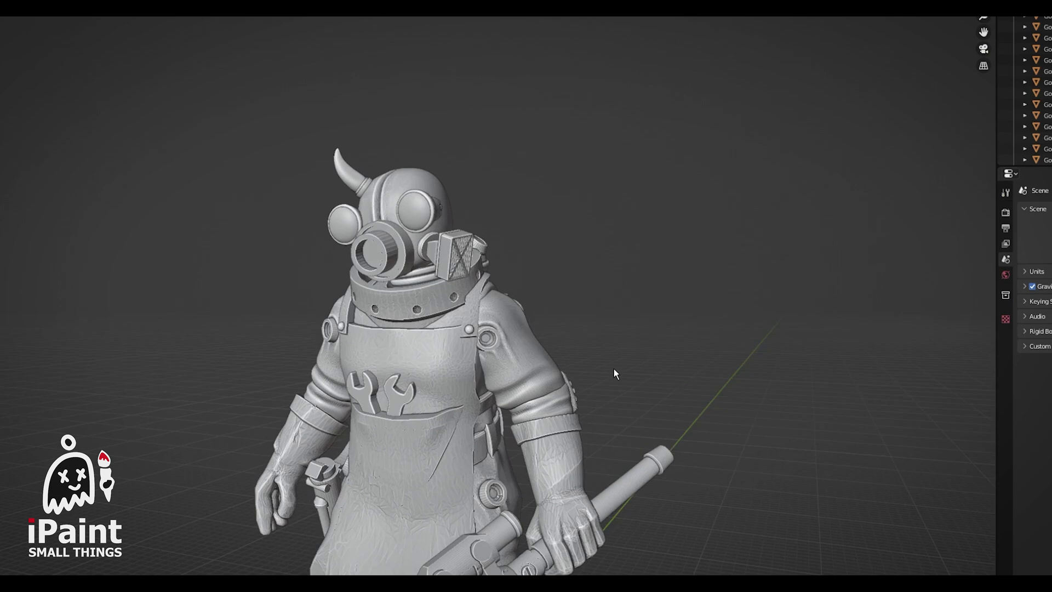
Orbit around the gas-mask character and bring up the Shift+A Add menu
middle_click_drag(614, 370, 492, 87)
key("shift+a")
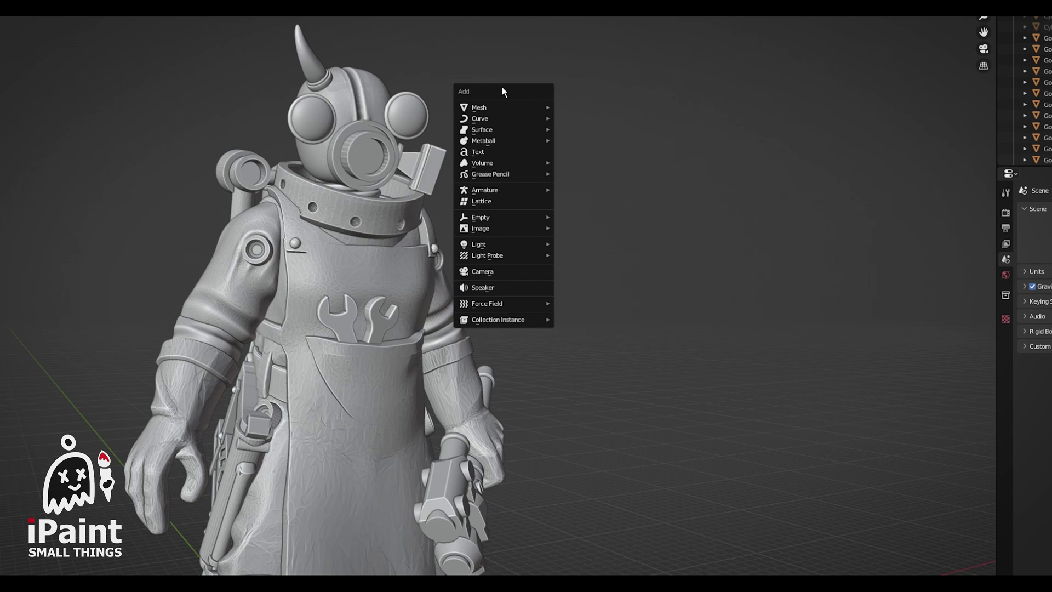
Add a Bezier curve, then move its right end point up toward the mask and begin moving the left handle
mouse_move(502, 122)
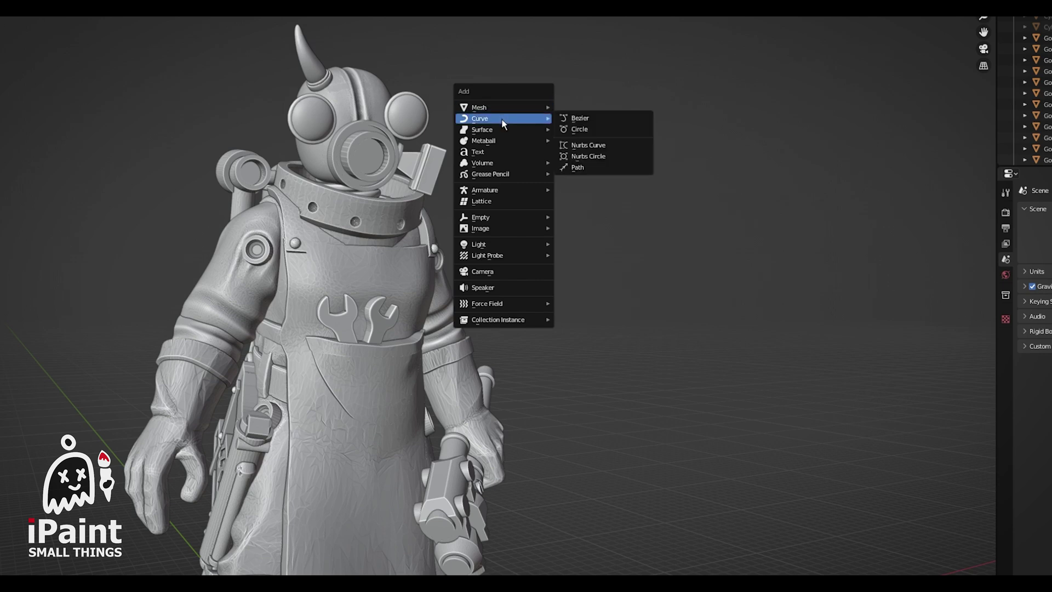
left_click(614, 119)
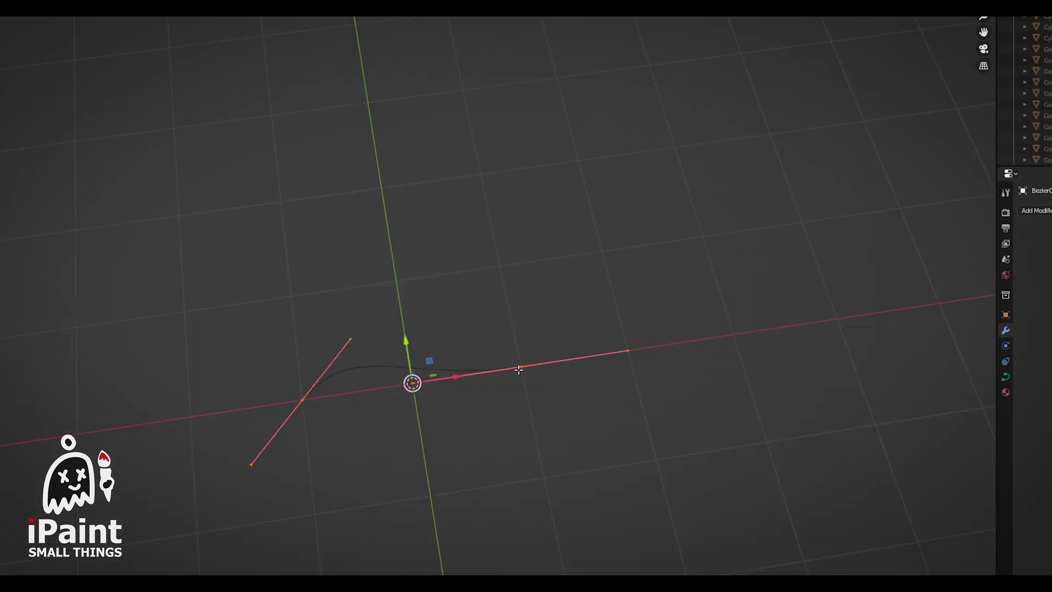
left_click(519, 369)
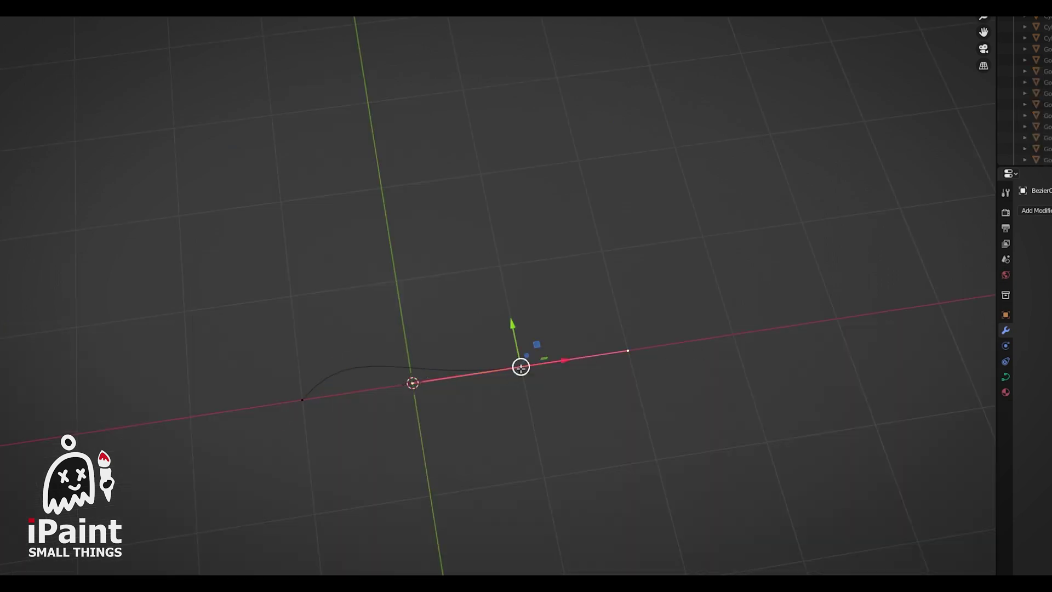
key("g")
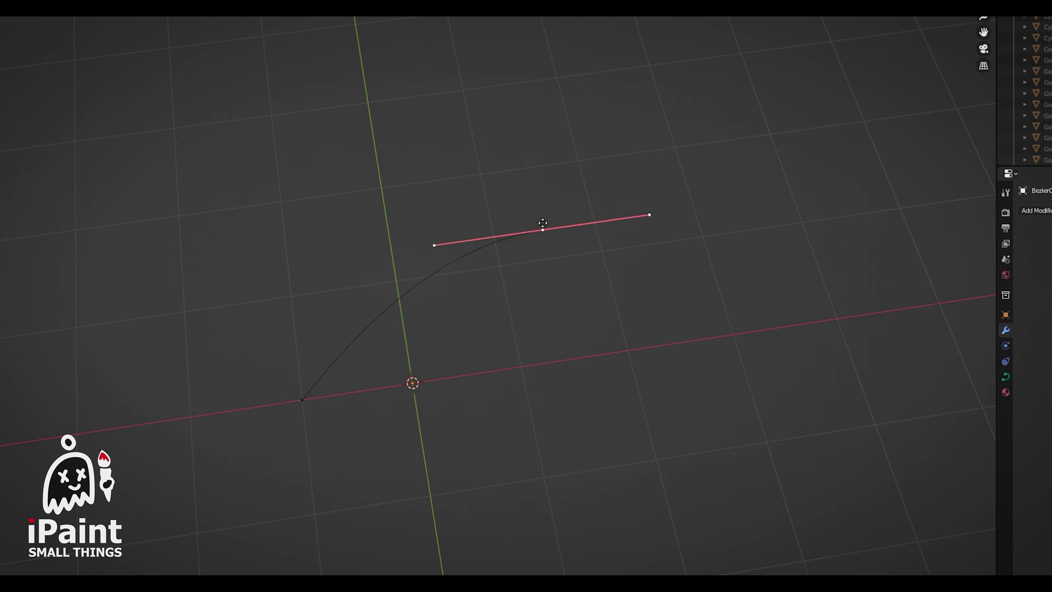
left_click(527, 193)
left_click(420, 208)
key("g")
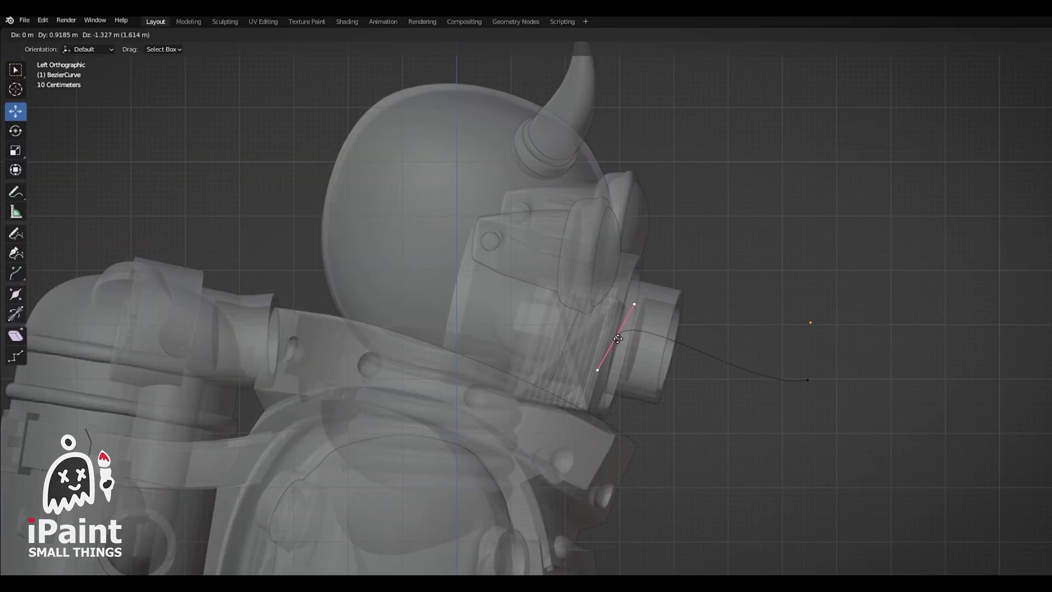
Set the curve handle's angle and move the curve's end point down and to the left
left_click(636, 308)
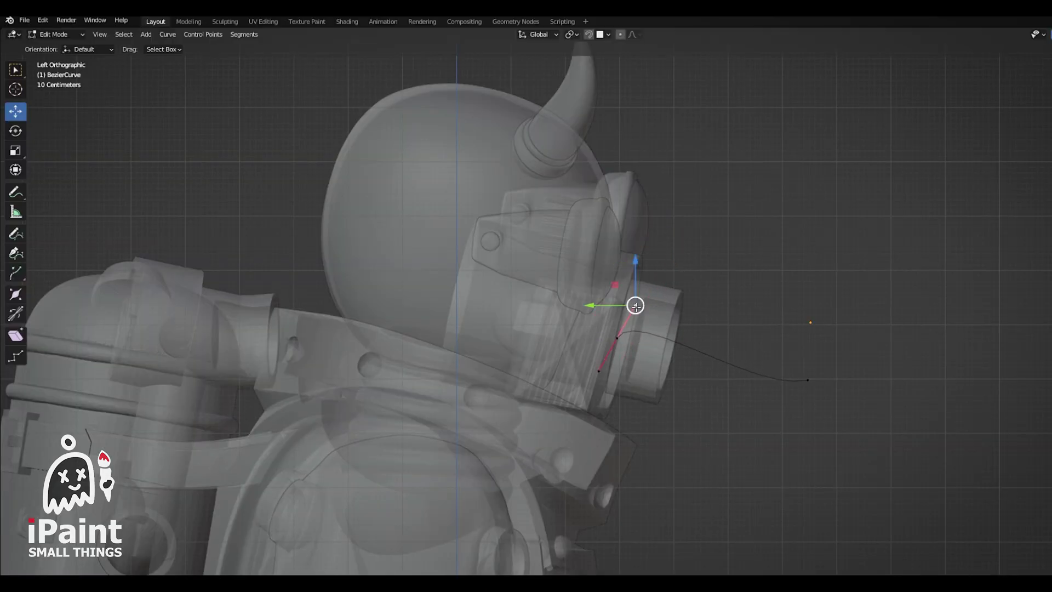
key("g")
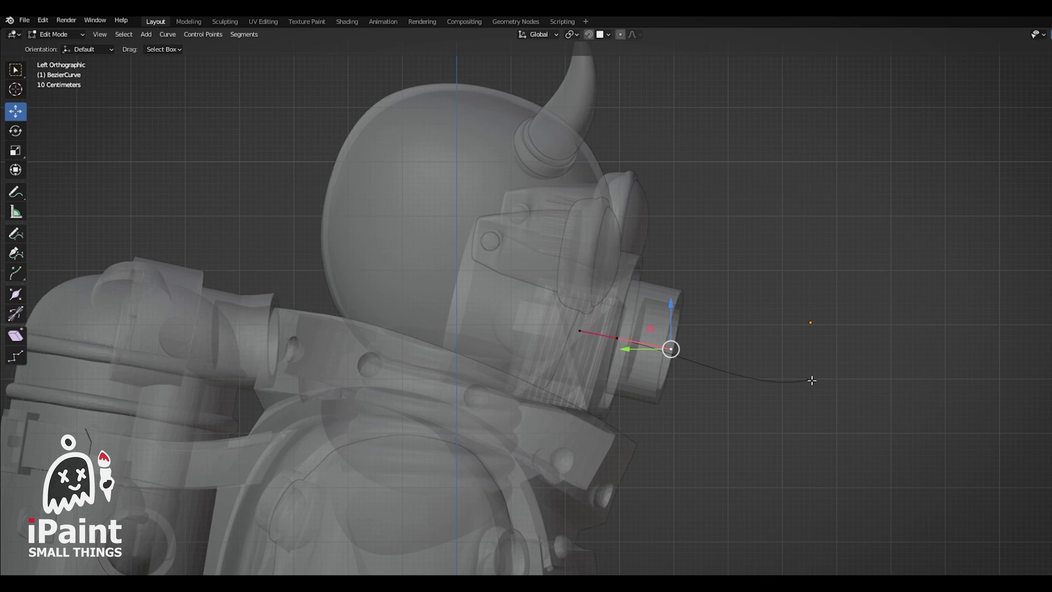
left_click(671, 349)
left_click(808, 380)
key("g")
left_click(706, 496)
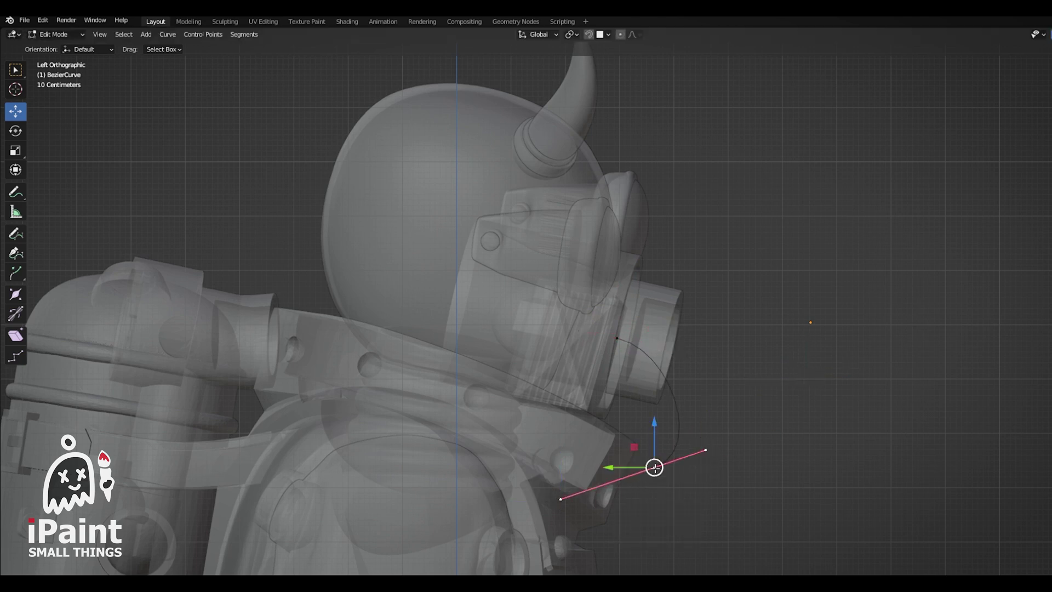
Move the curve point below the collar up and left so it reaches the backpack
left_click(547, 474)
key("g")
left_click(545, 476)
left_click(547, 475)
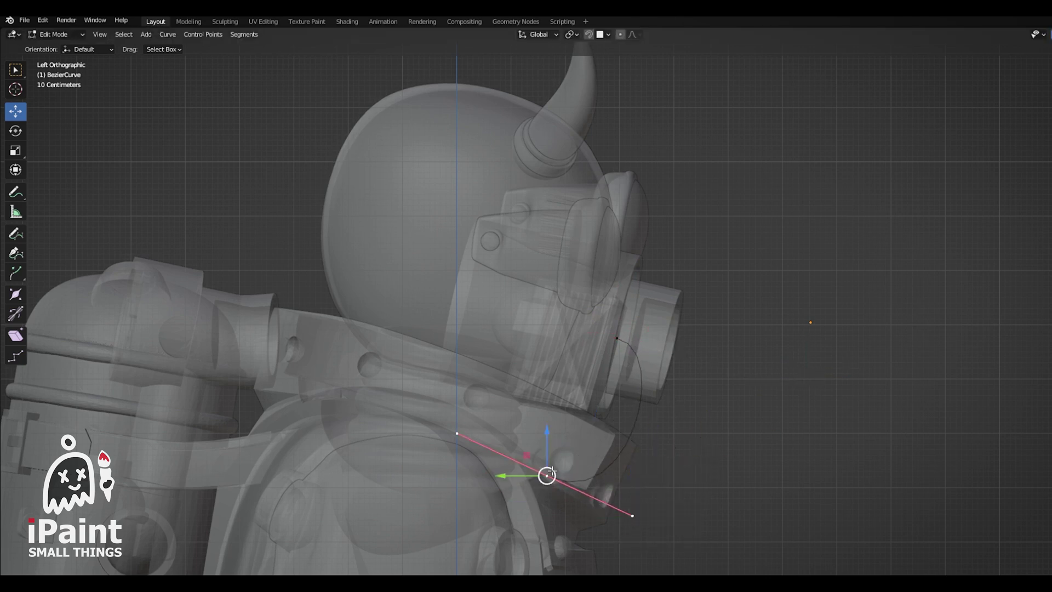
key("g")
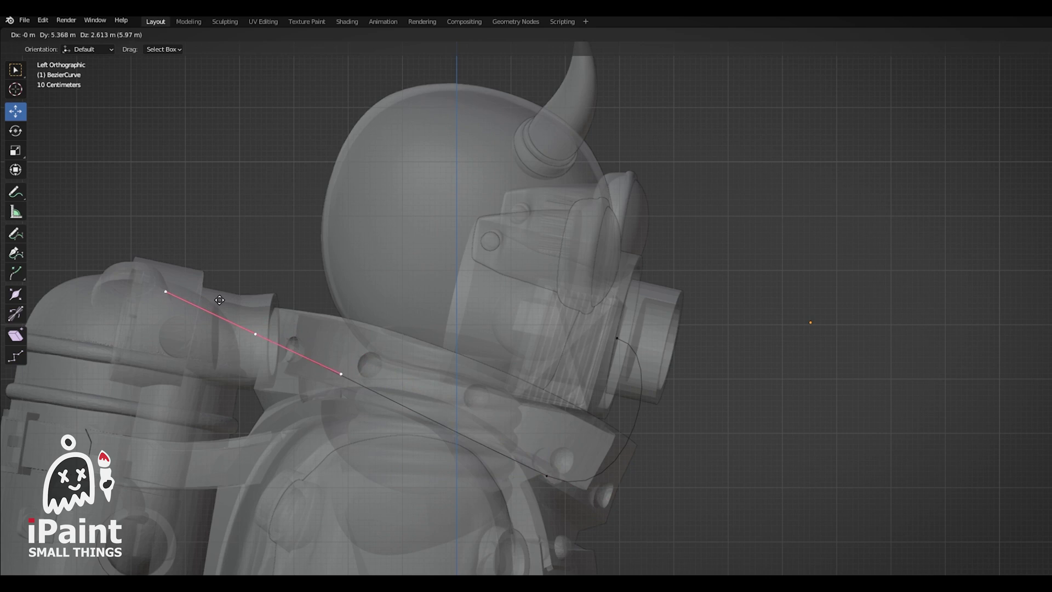
left_click(181, 301)
key("g")
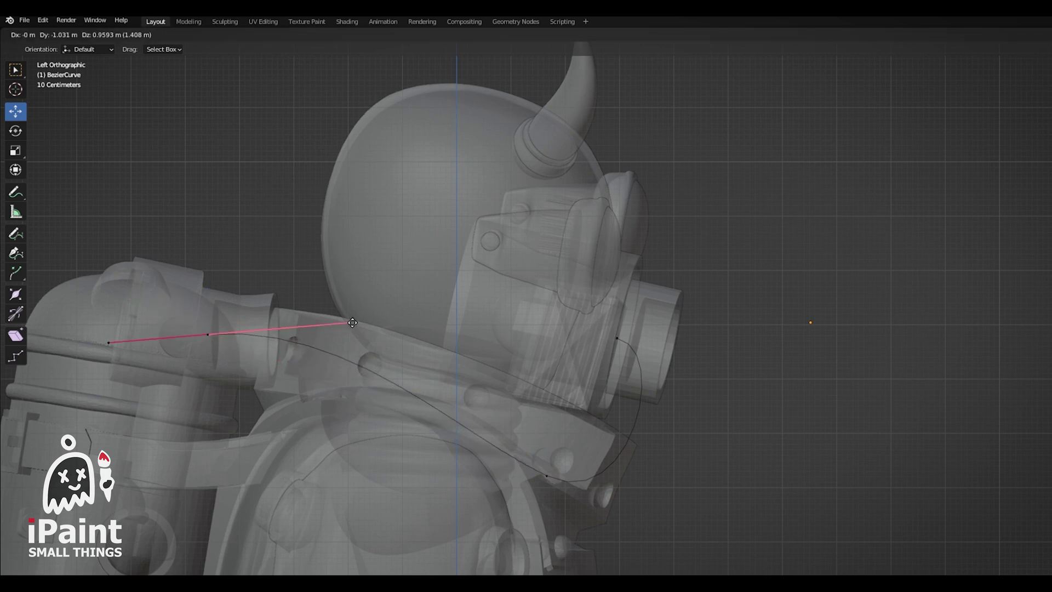
left_click(209, 334)
Lower the curve point under the collar and select the backpack end point
left_click(546, 475)
key("g")
left_click(552, 509)
left_click(206, 334)
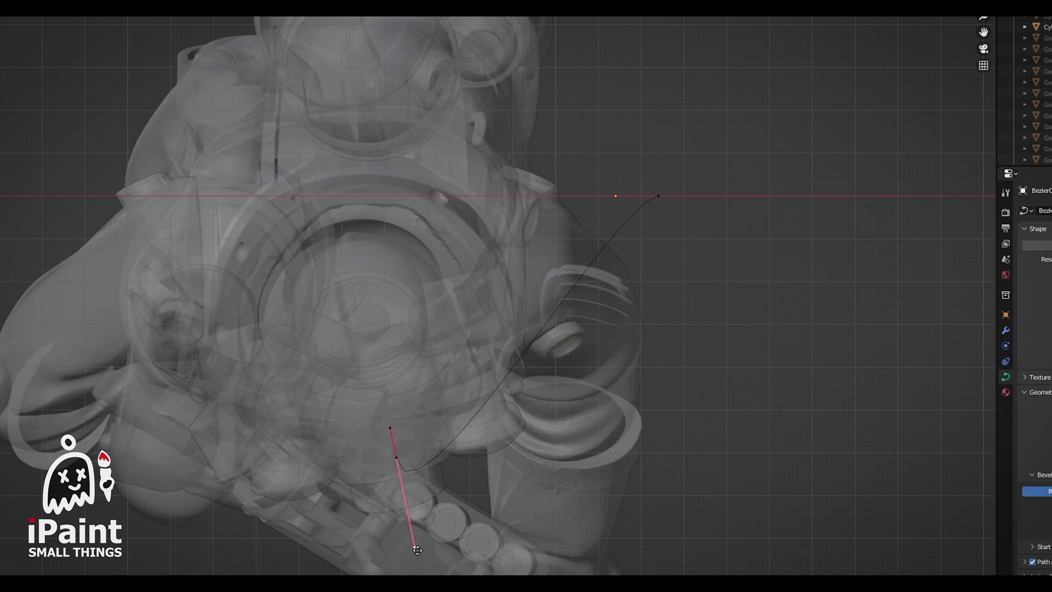
Move the hose's right end point up and left, then subdivide the curve to add a middle point
left_click(659, 196)
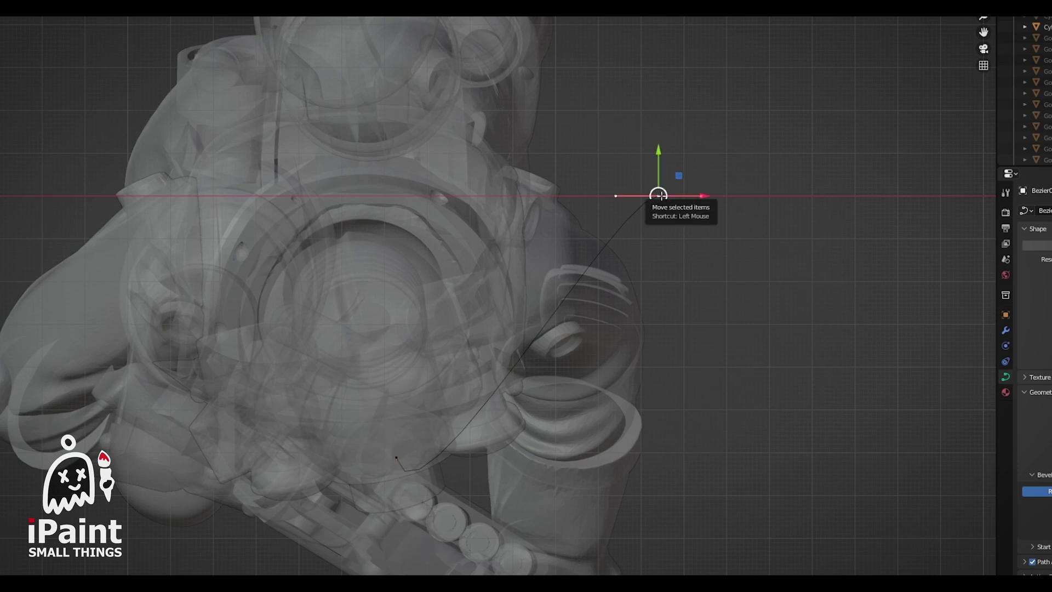
left_click_drag(658, 196, 189, 110)
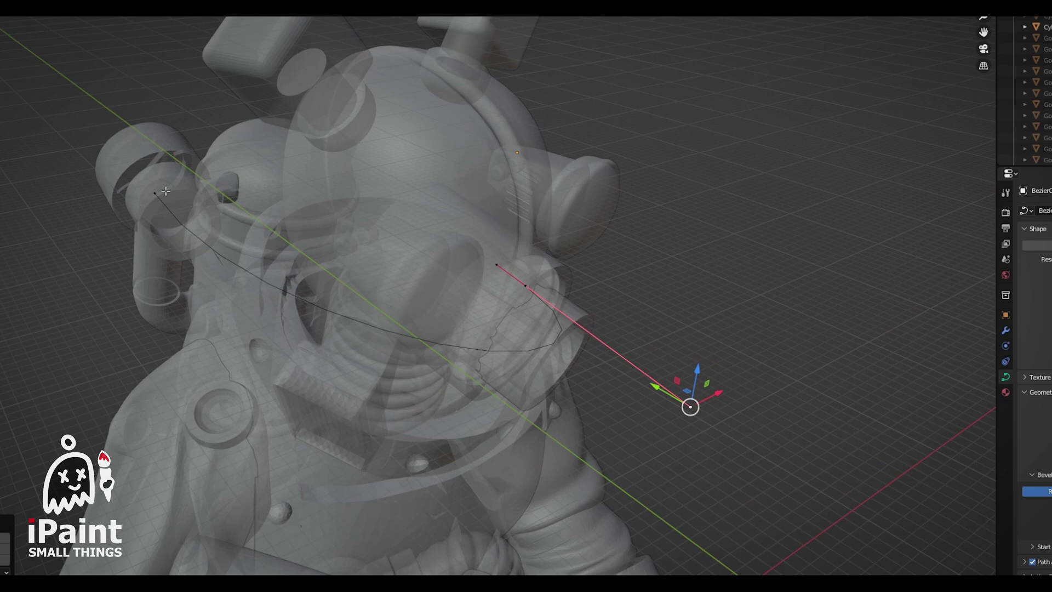
right_click(405, 375)
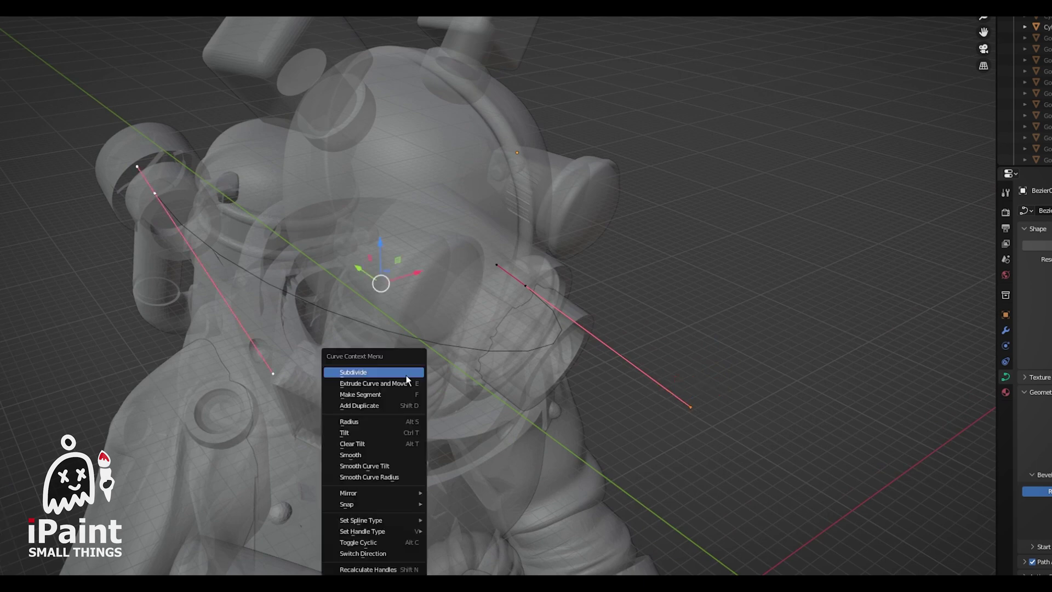
left_click(406, 374)
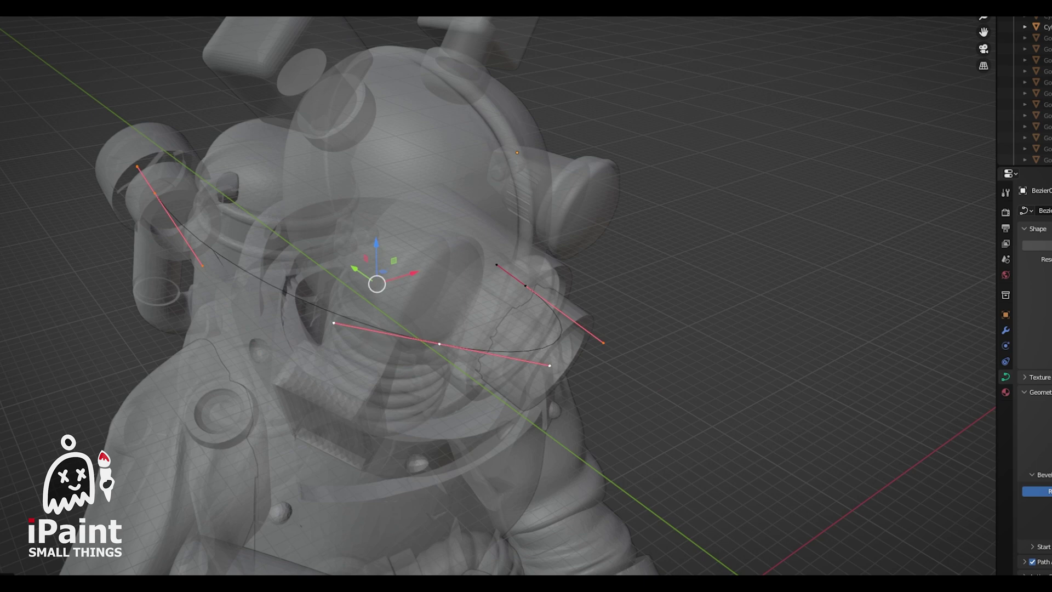
key("alt+a")
Drop the new middle point straight down along Z so the hose sags near the hand
middle_click_drag(475, 462, 579, 413)
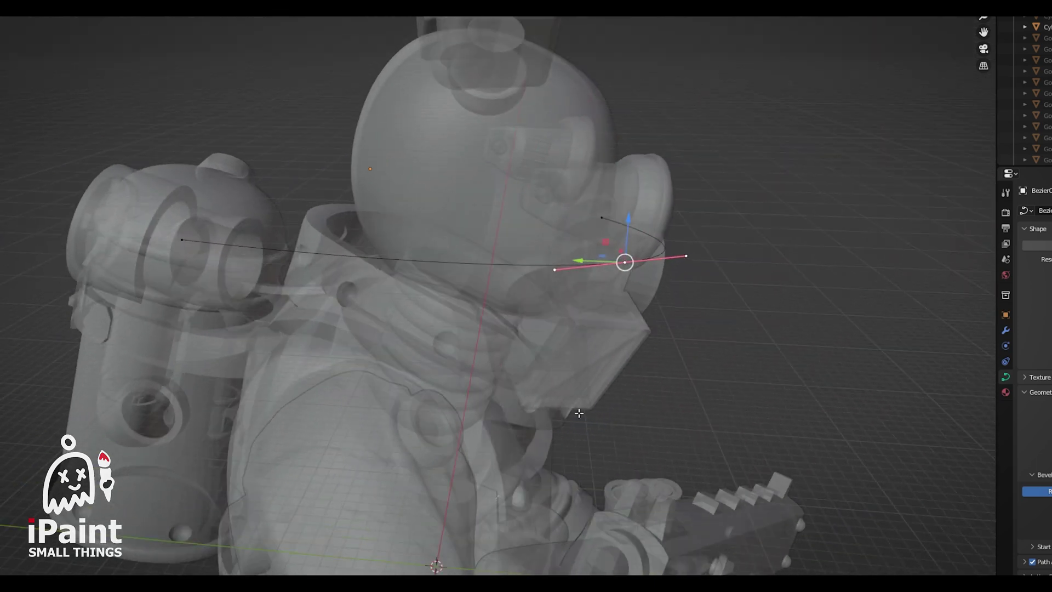
key("g")
key("z")
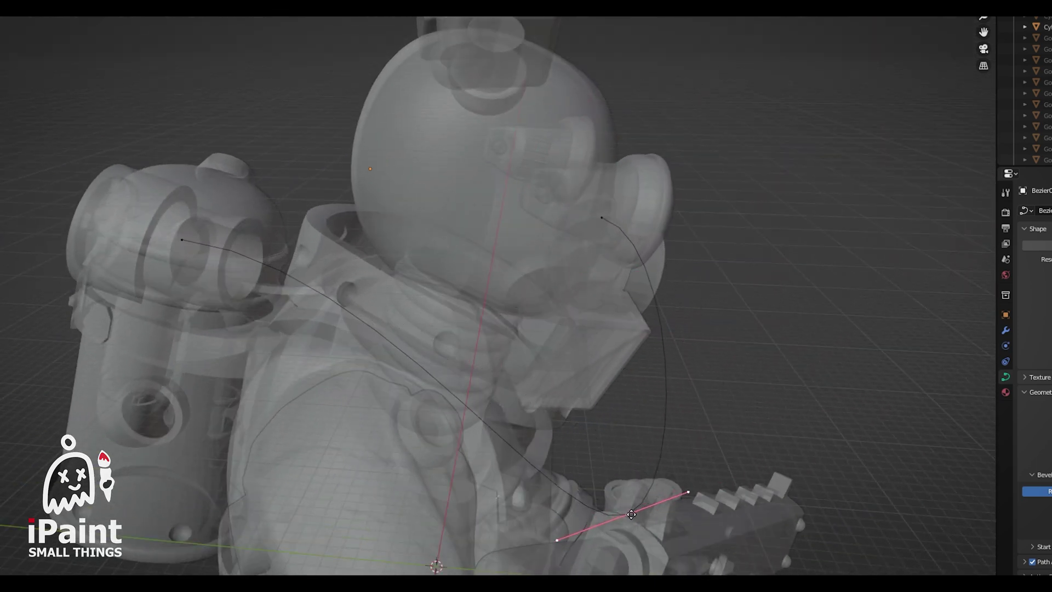
left_click(718, 512)
middle_click_drag(718, 512, 371, 398)
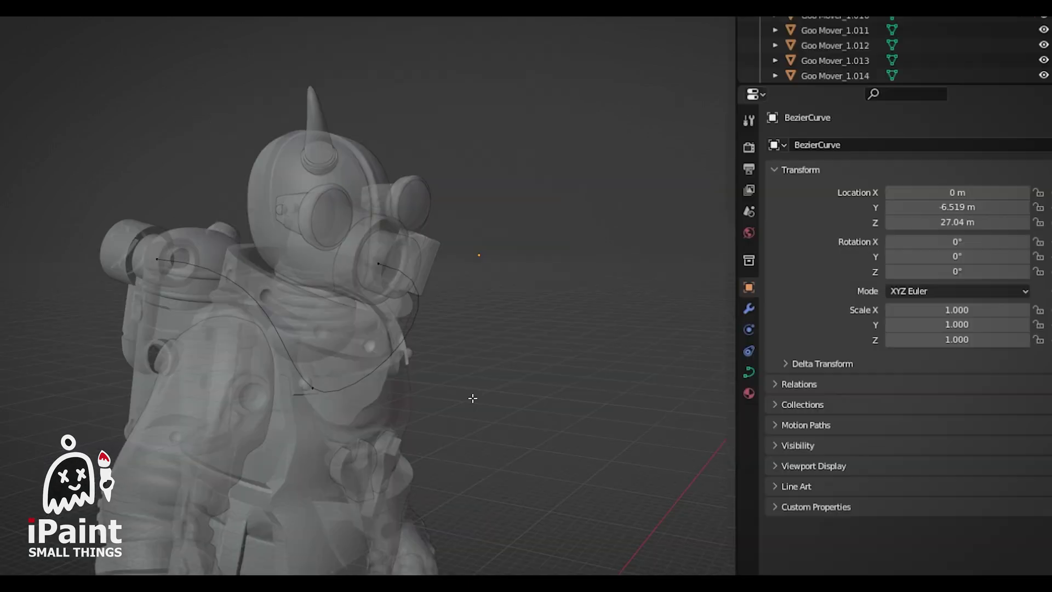
Give the hose curve a 0.58 m bevel depth at resolution 8, with X-ray off
middle_click_drag(473, 398, 522, 393)
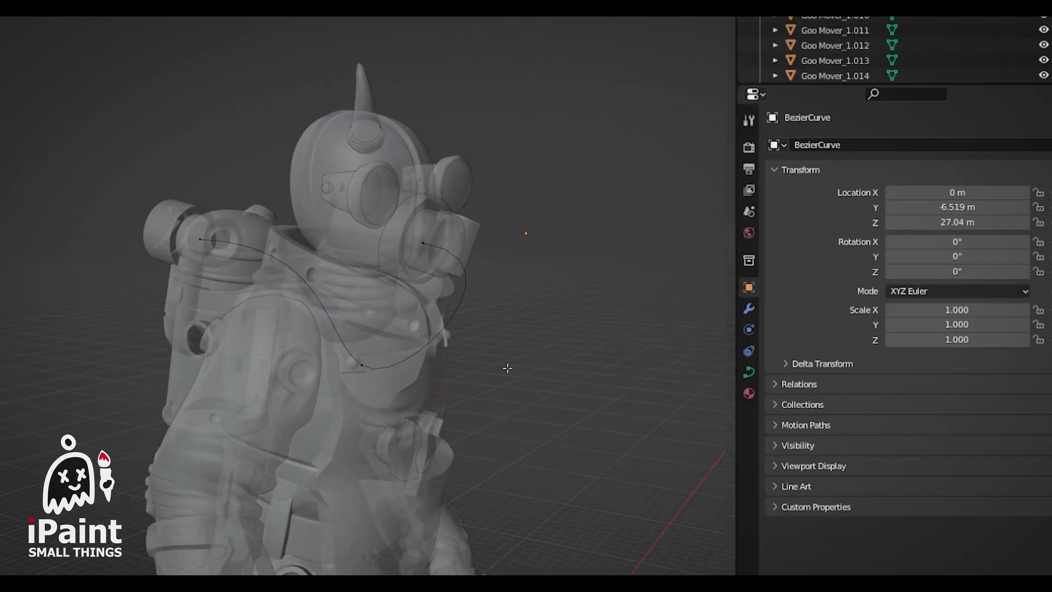
key("a")
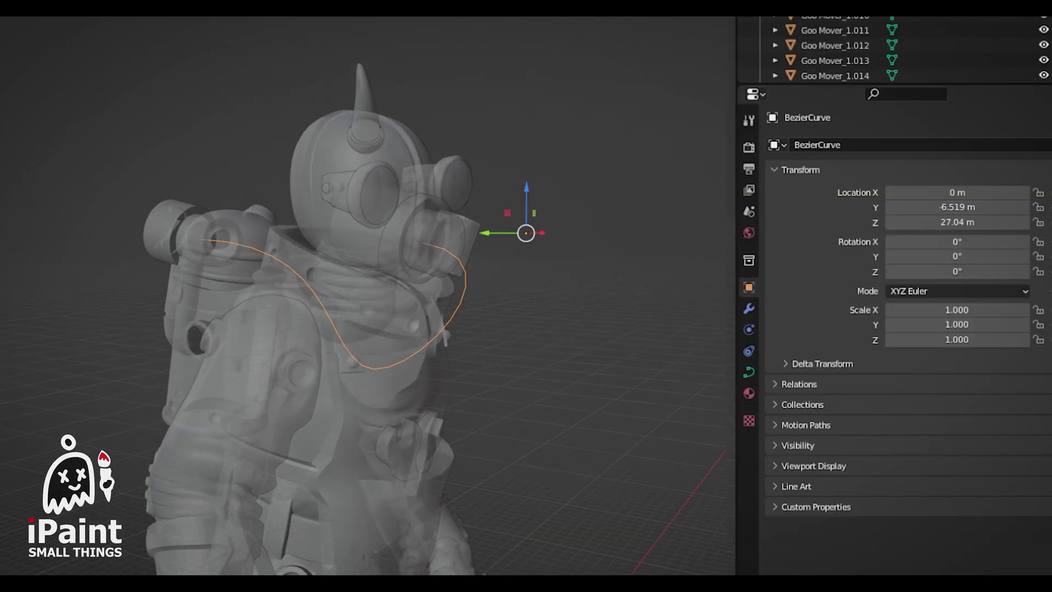
left_click(749, 373)
left_click(774, 393)
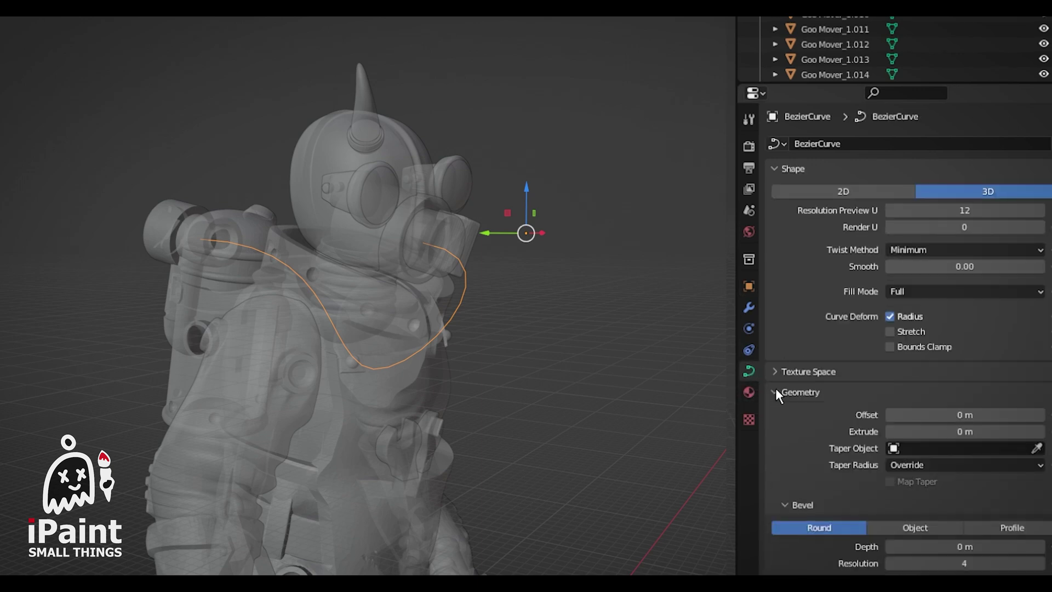
scroll(774, 361, "down", 6)
scroll(801, 272, "down", 2)
key("alt+z")
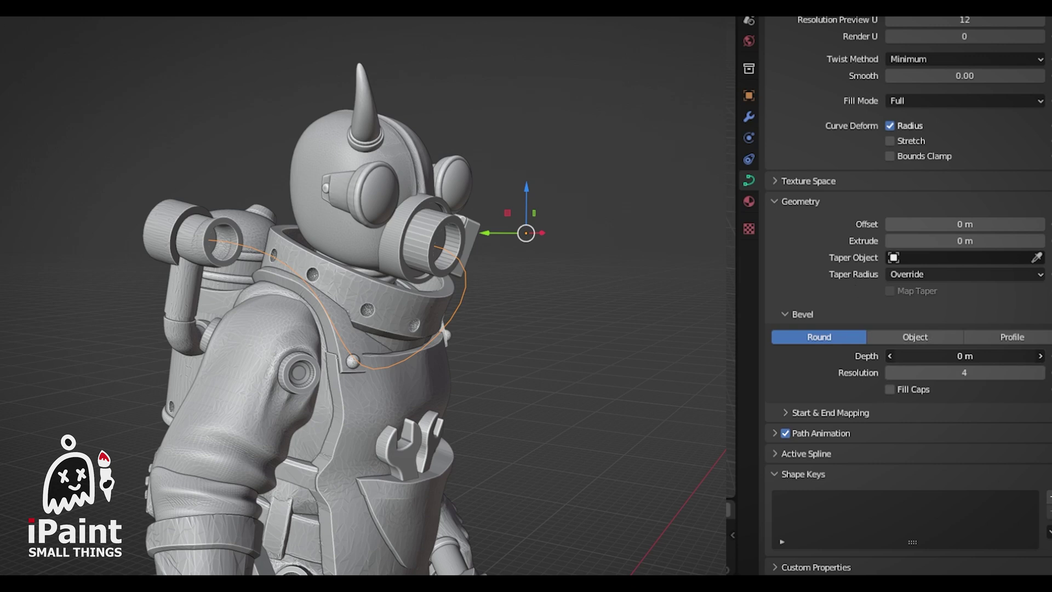
left_click_drag(931, 356, 978, 355)
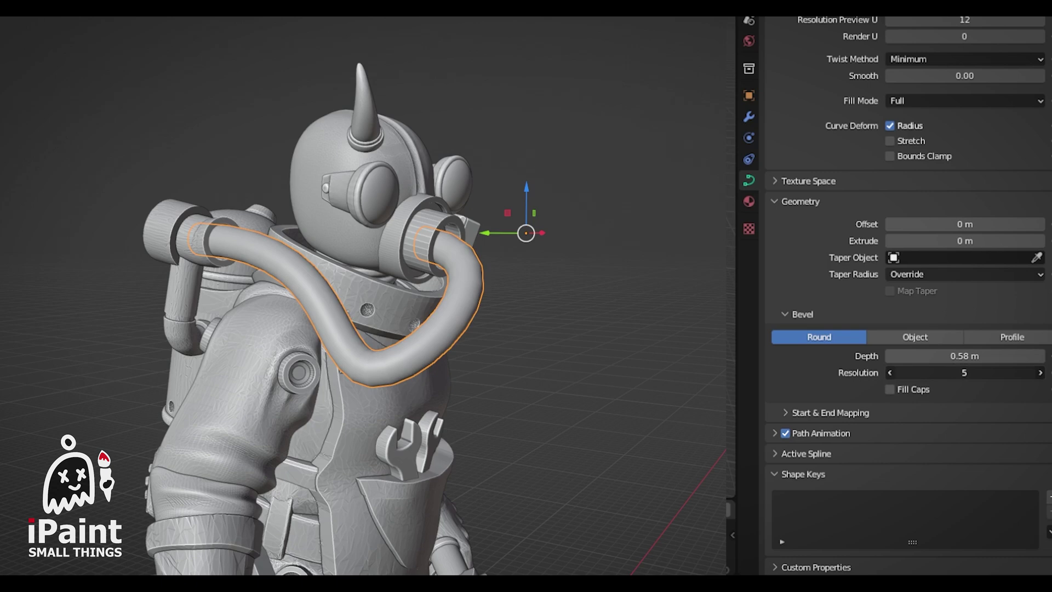
left_click_drag(964, 372, 986, 373)
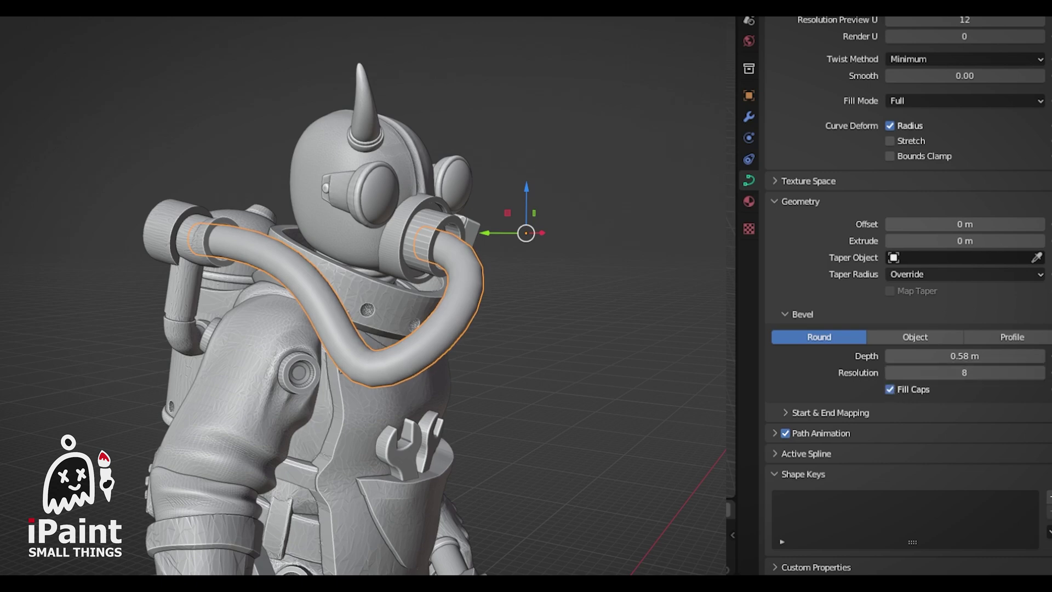
key("alt+a")
middle_click_drag(548, 339, 719, 340)
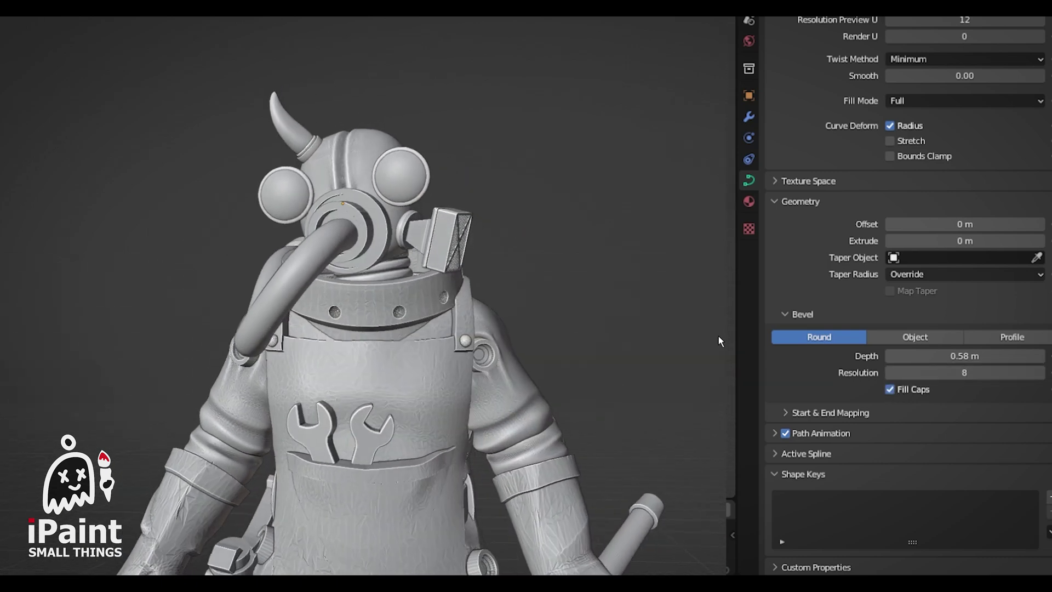
Toggle Fill Caps on and off to compare, leaving the hose ends uncapped
left_click(889, 389)
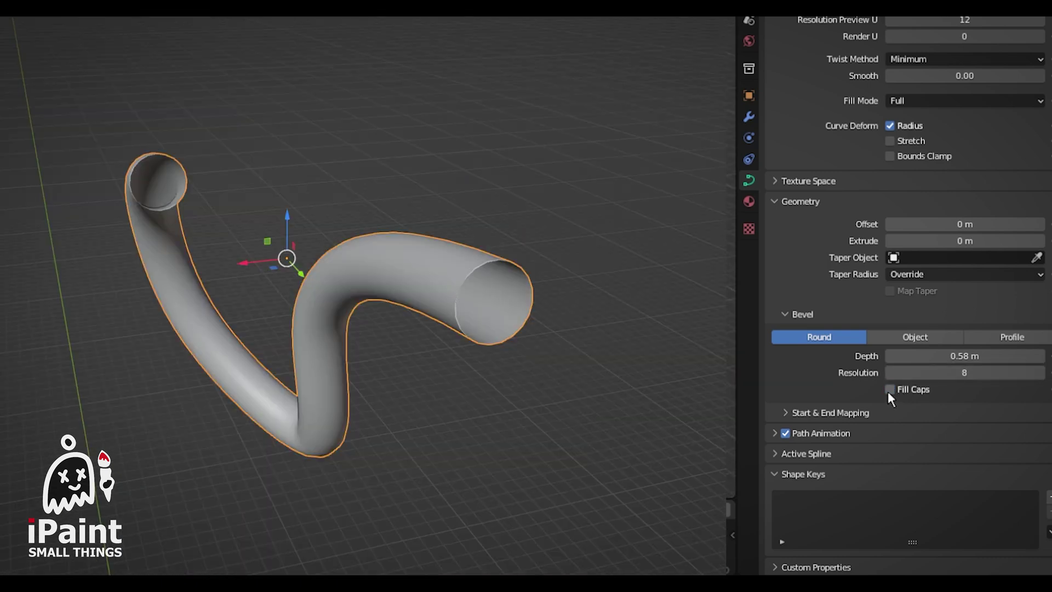
left_click(890, 389)
left_click(889, 388)
left_click(889, 389)
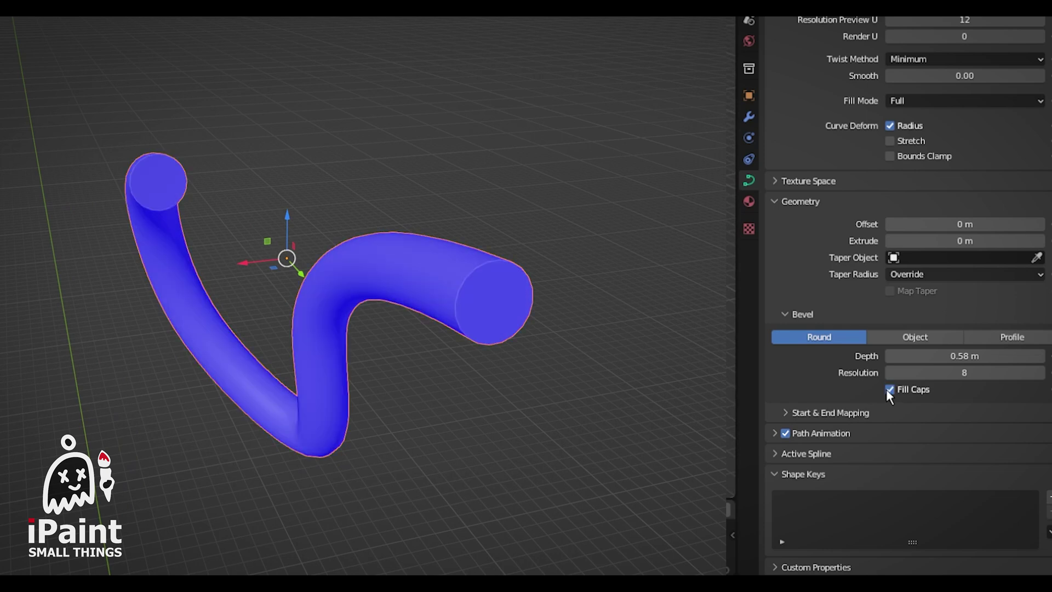
left_click(889, 389)
left_click(889, 389)
left_click(889, 389)
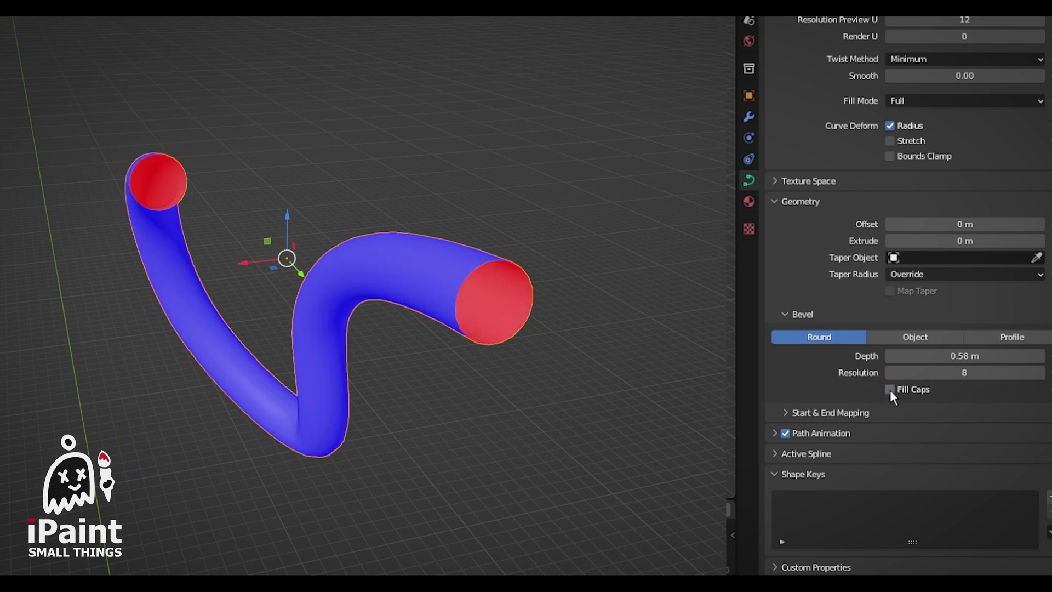
left_click(890, 389)
left_click(889, 389)
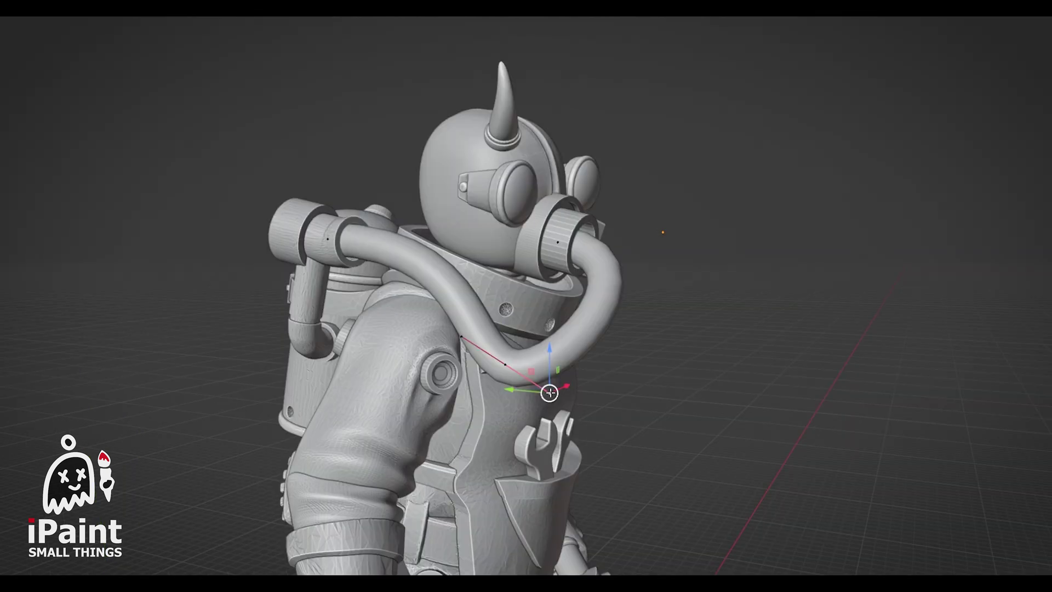
Reshape the hose's bend with a curve handle and view the whole character
left_click_drag(547, 392, 579, 383)
middle_click_drag(841, 377, 655, 323)
scroll(549, 316, "down", 3)
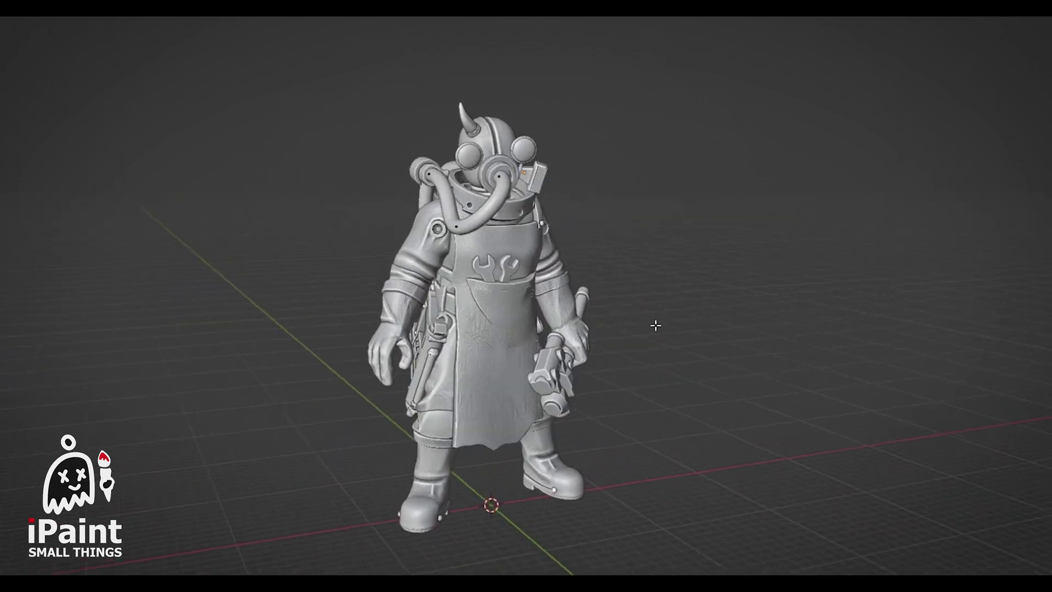
Add a UV sphere at the character's feet
scroll(656, 323, "up", 5)
middle_click_drag(794, 369, 764, 365)
scroll(764, 365, "down", 3)
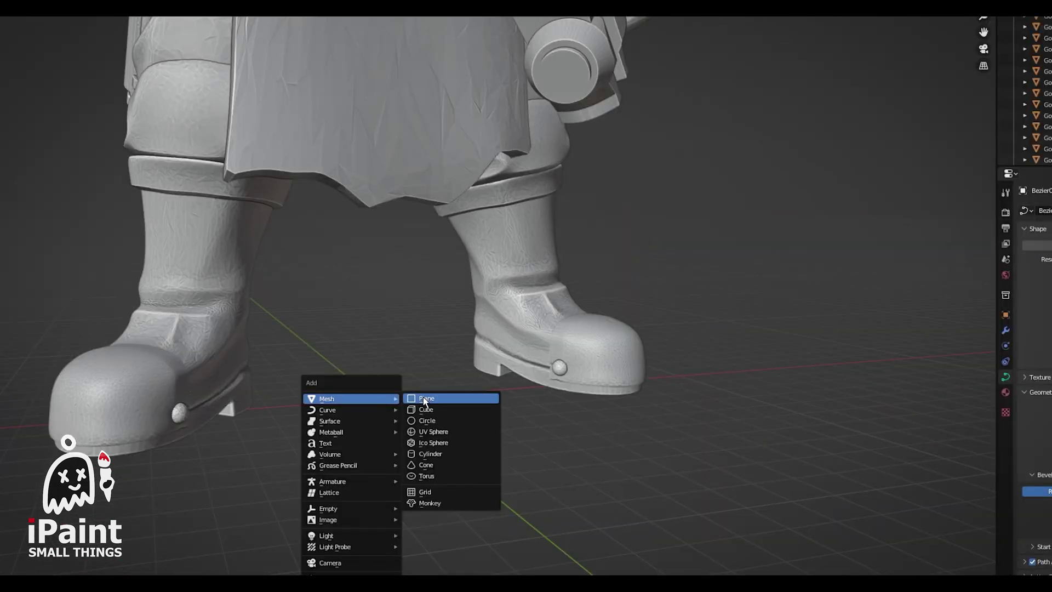
left_click(432, 431)
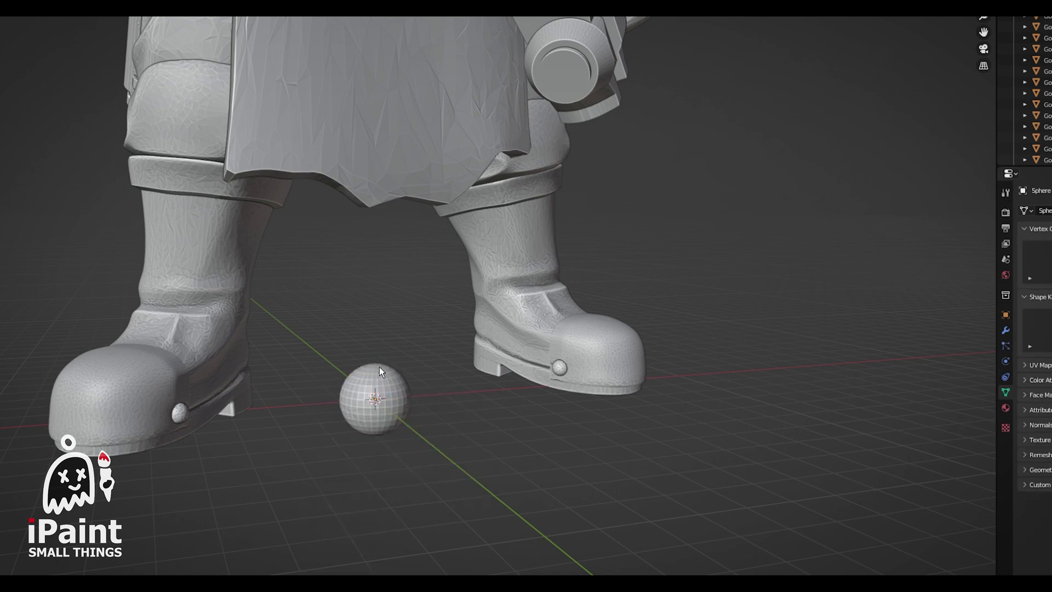
Flatten the sphere along Z and shrink it uniformly into a small disc
key("shift+space")
key("s")
left_click_drag(372, 356, 385, 385)
middle_click_drag(385, 385, 407, 428)
left_click_drag(408, 428, 406, 424)
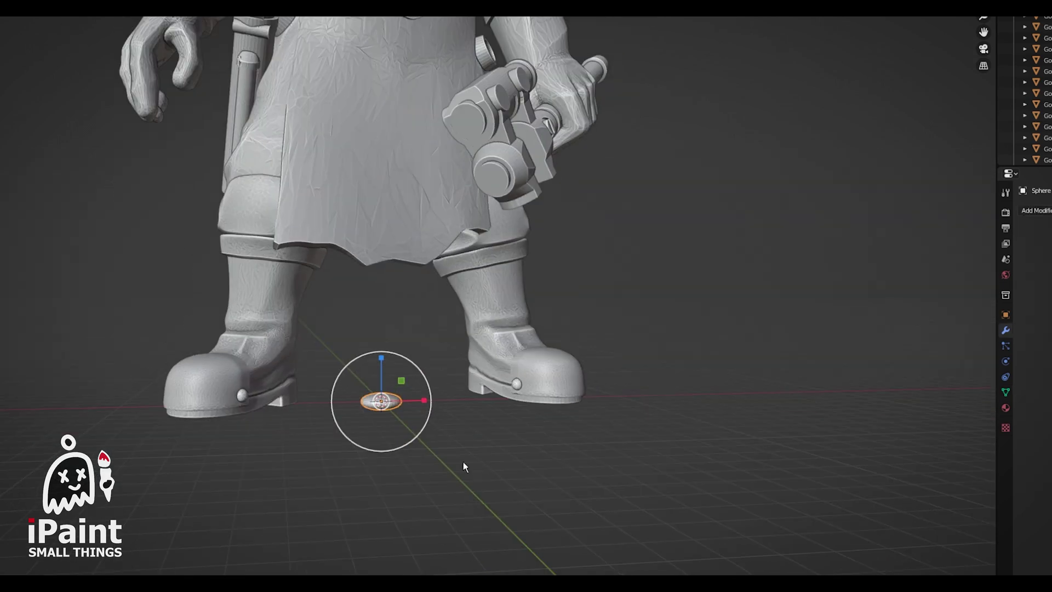
scroll(484, 521, "up", 3)
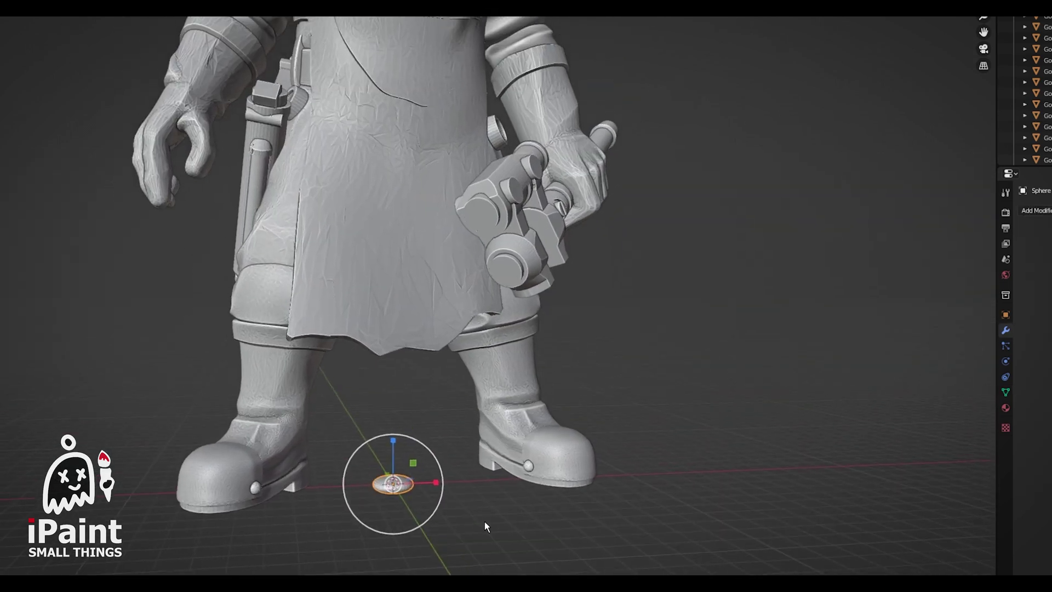
scroll(480, 446, "down", 5)
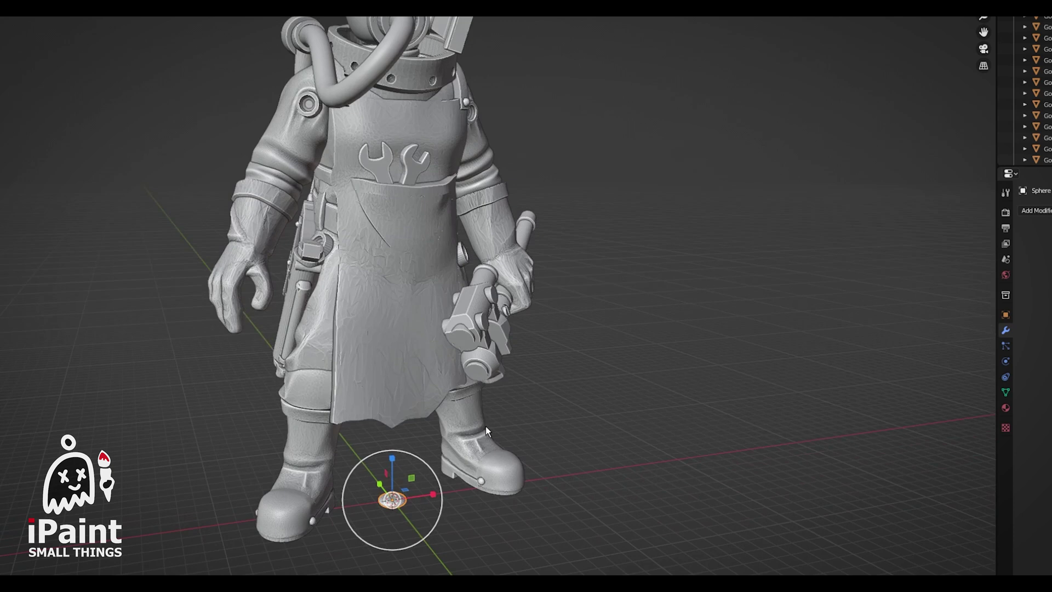
Snap the flattened sphere onto the hose curve's origin with Selection to Active, then hide and unhide it
left_click(371, 70)
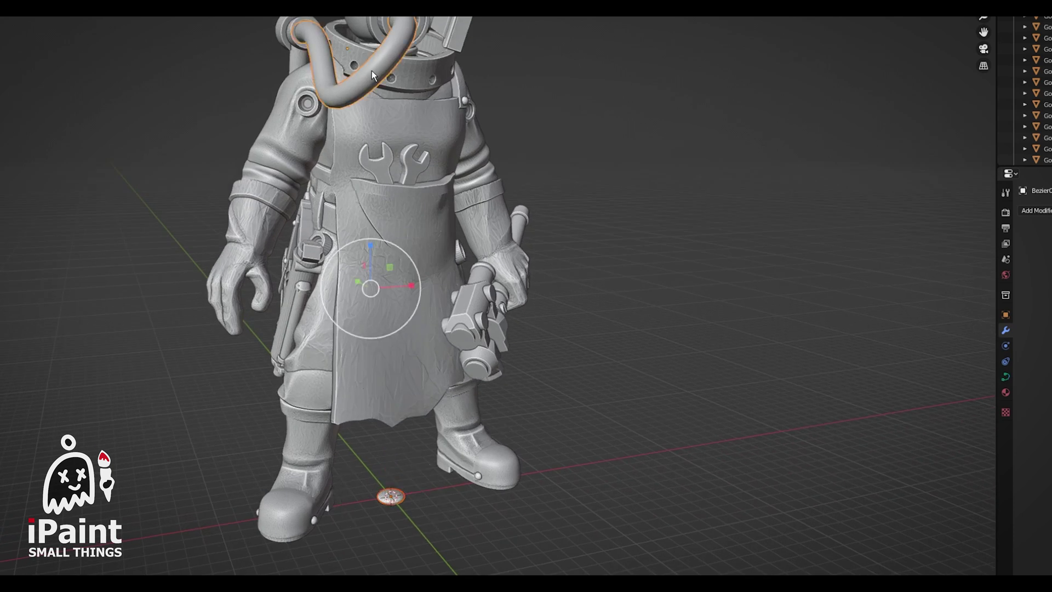
right_click(371, 70)
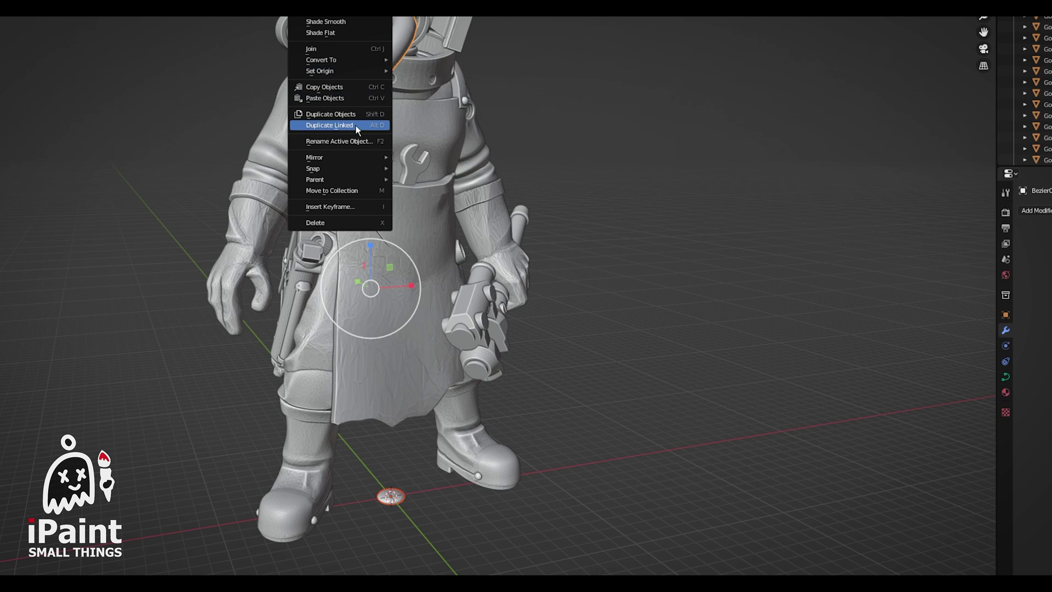
mouse_move(334, 170)
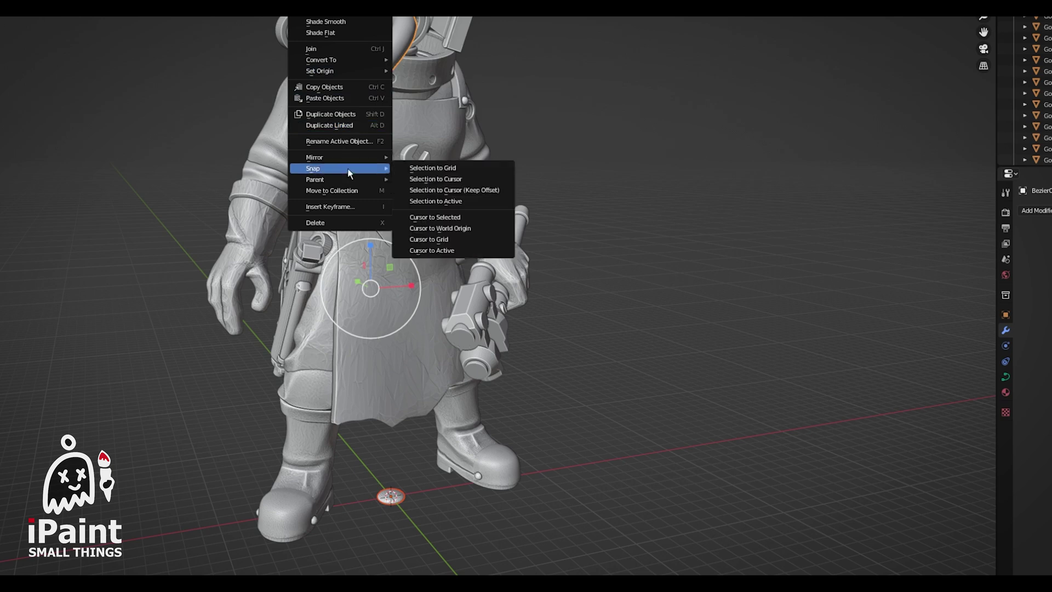
left_click(447, 204)
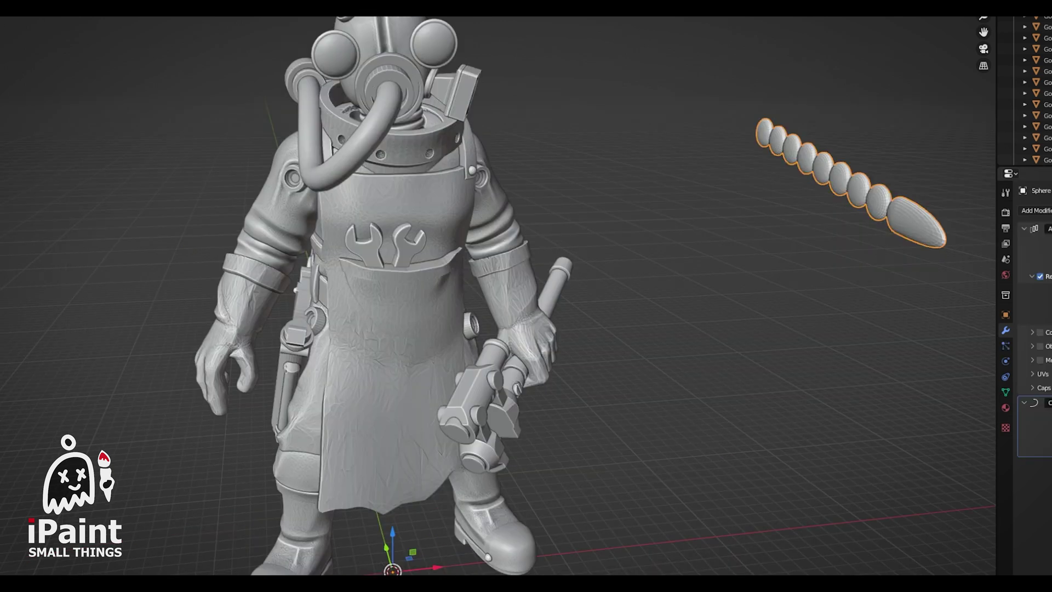
key("h")
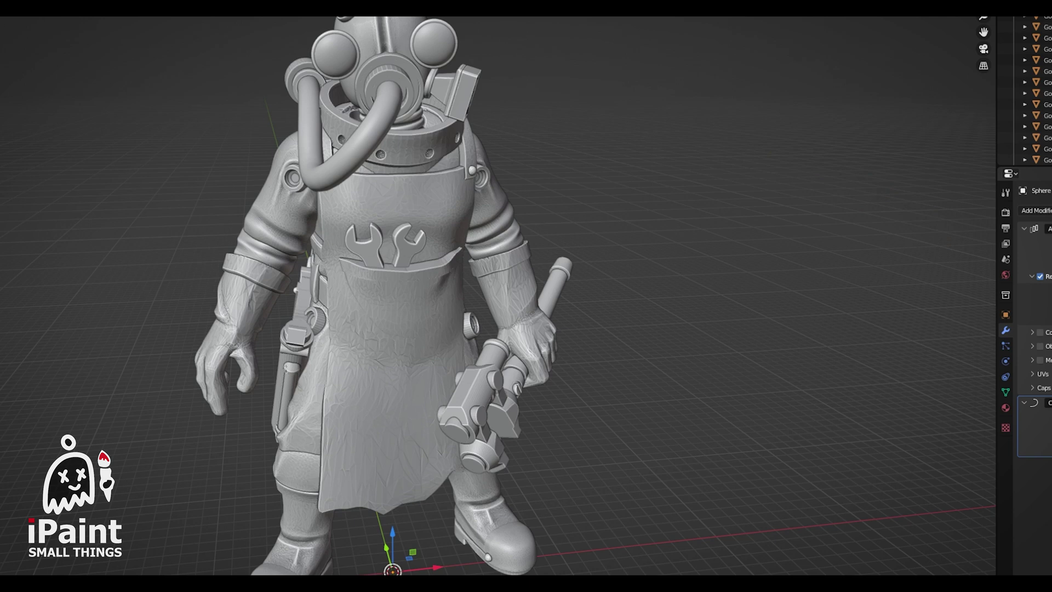
key("alt+h")
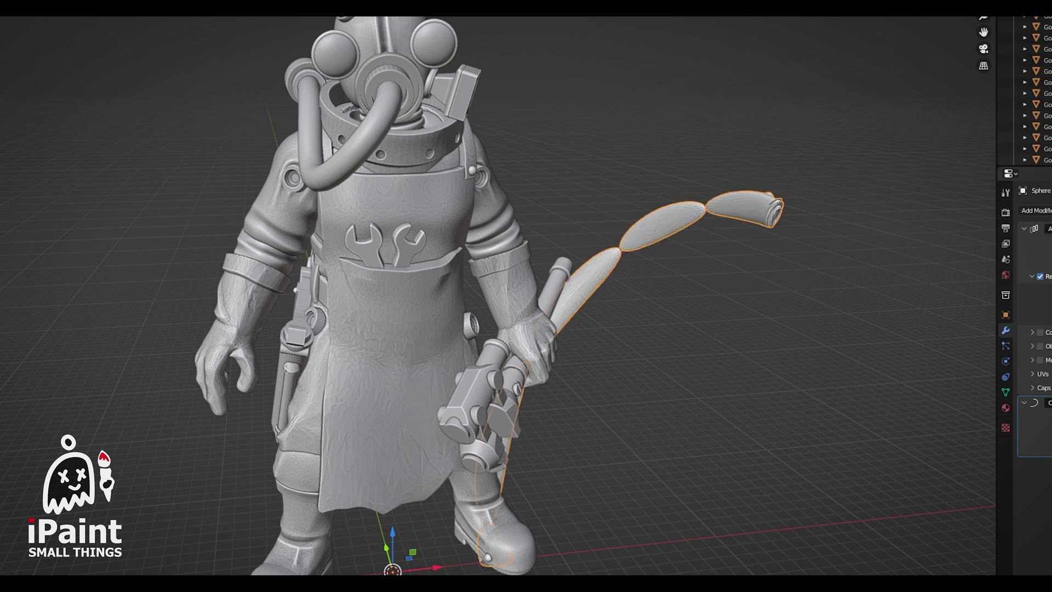
Parent the flattened sphere to the hose curve with Object (Keep Transform)
key("h")
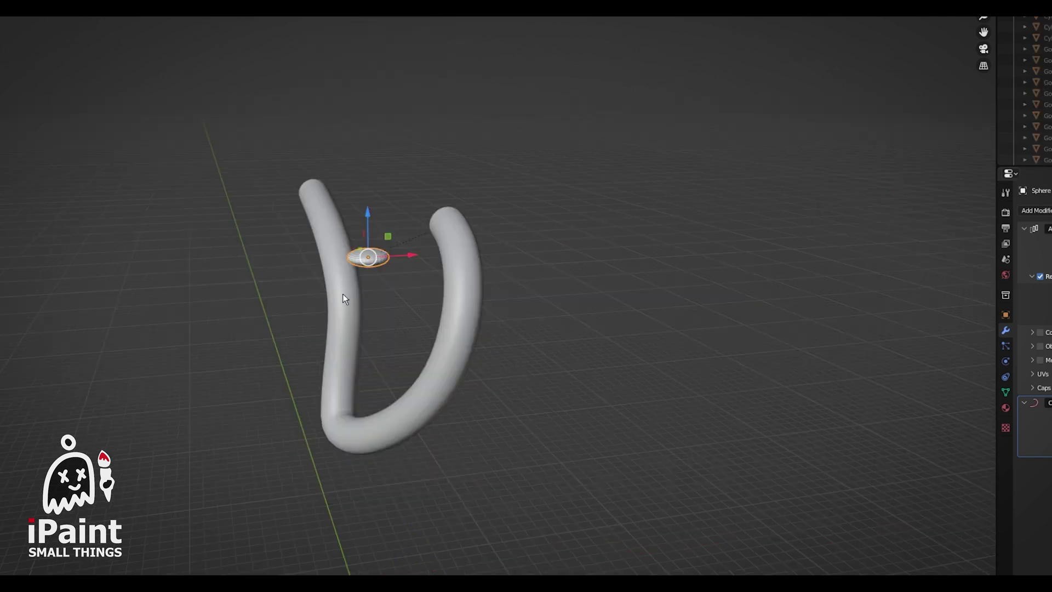
left_click(344, 294)
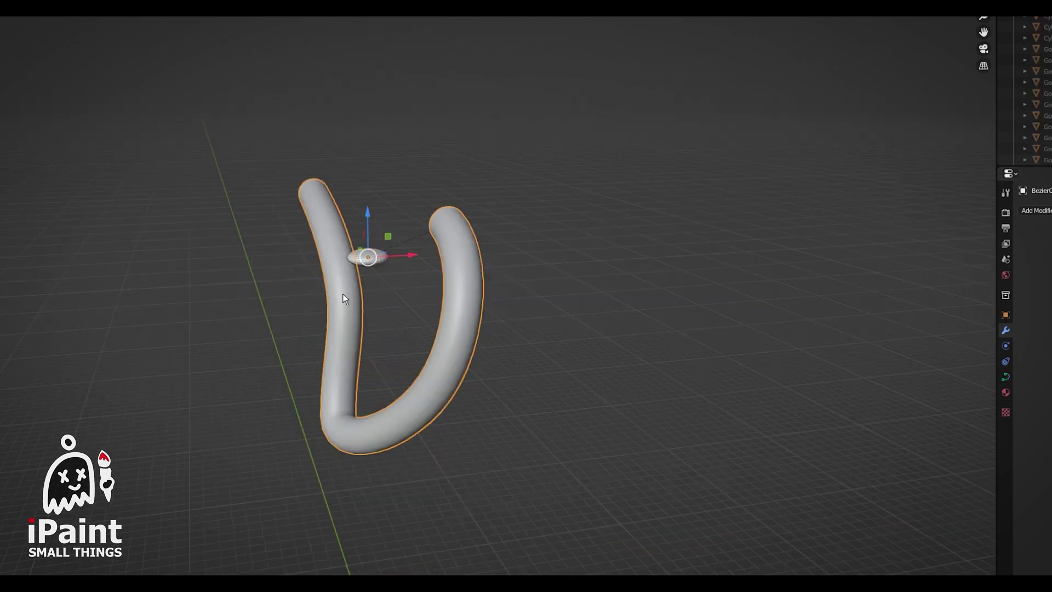
left_click(359, 262)
left_click(347, 285)
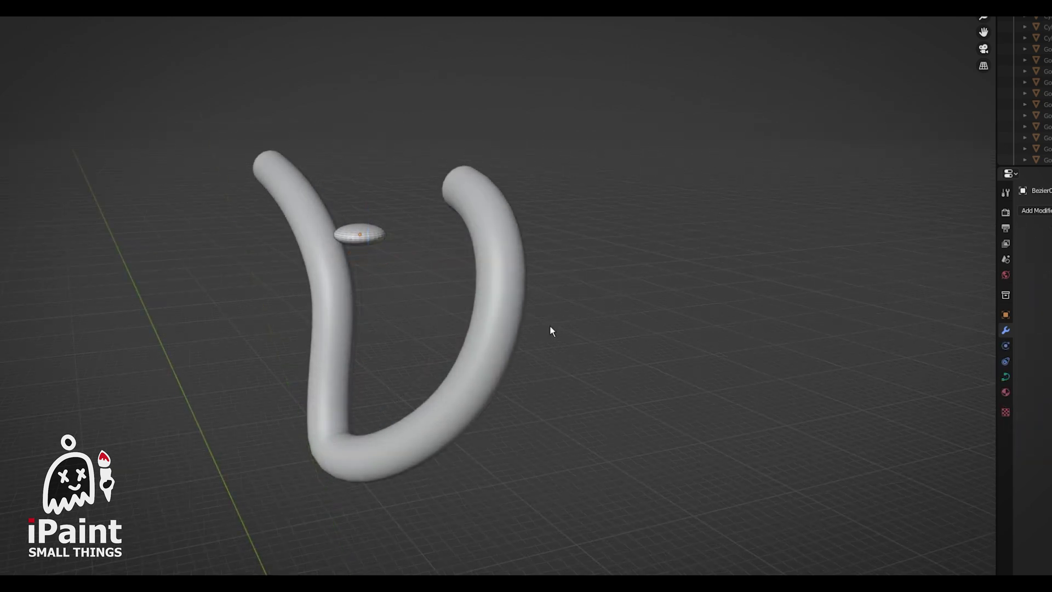
left_click(372, 241)
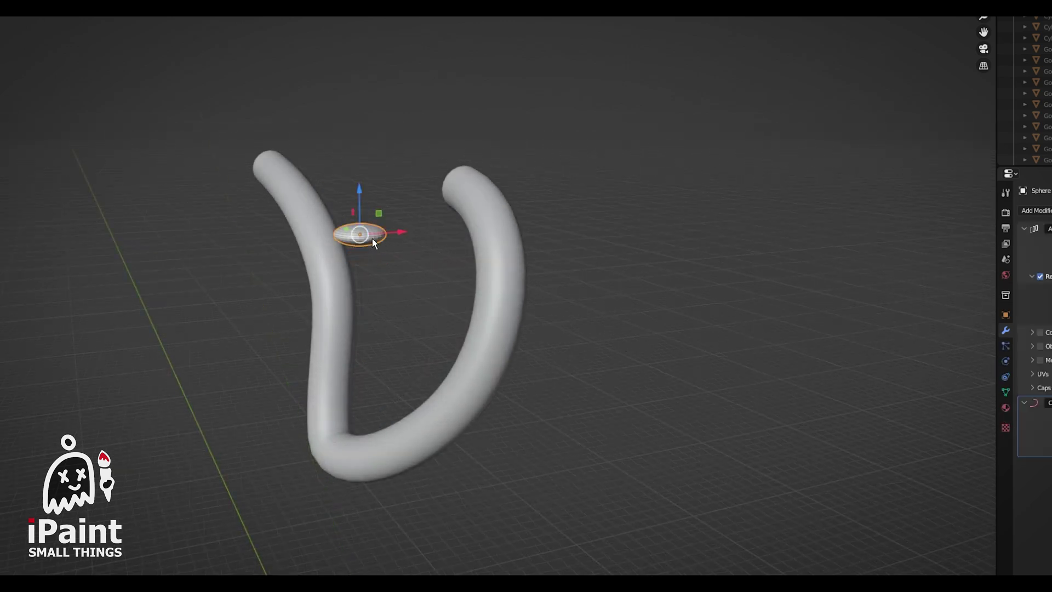
left_click(335, 294, "shift")
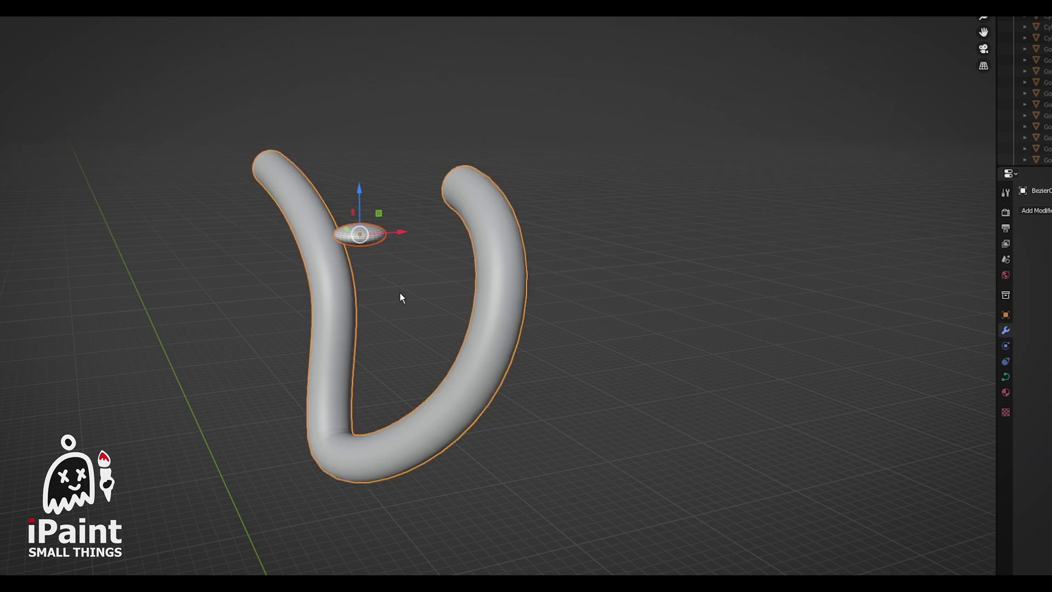
key("ctrl+p")
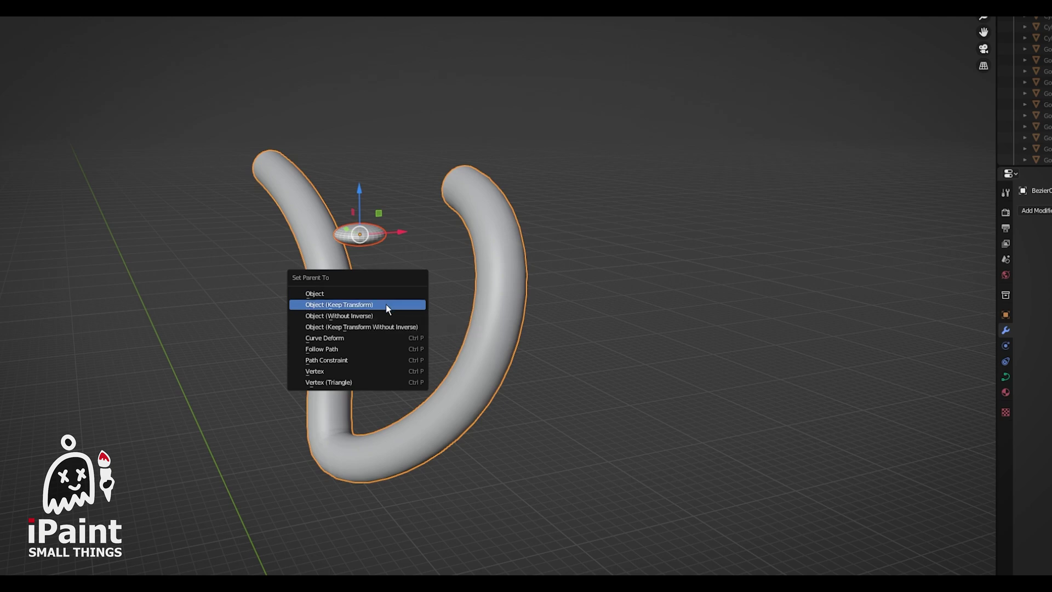
left_click(385, 305)
Select the curved tube alone and slide it along the X axis
left_click(386, 309)
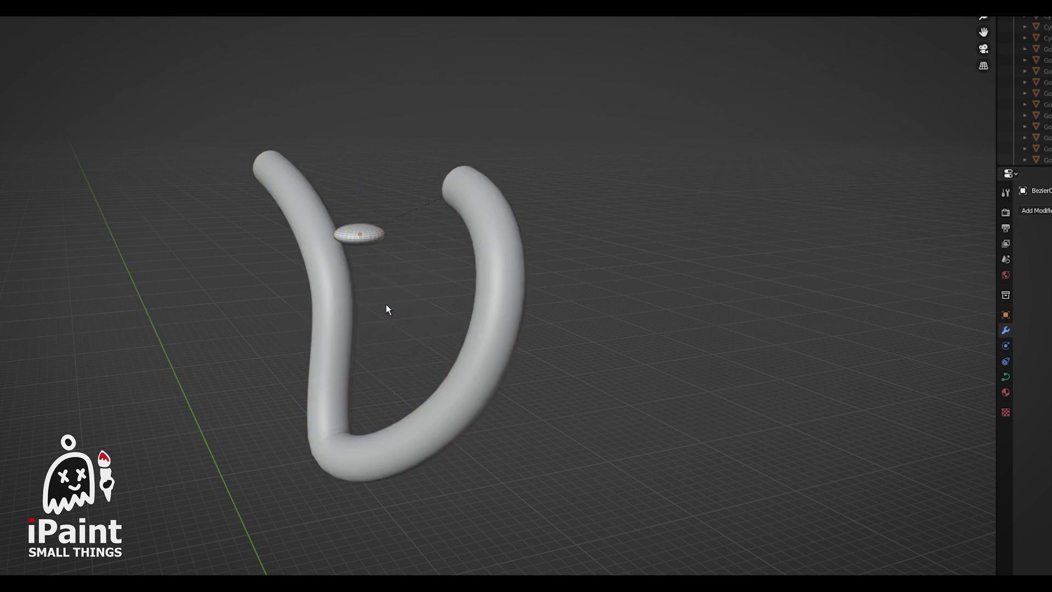
left_click(507, 250)
left_click_drag(400, 235, 306, 220)
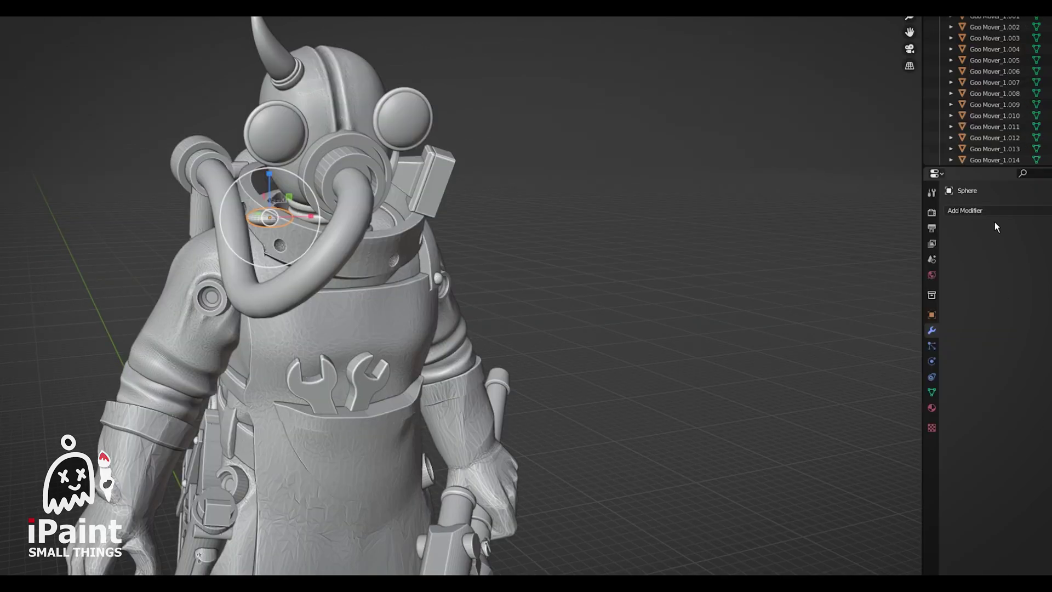
Add an Array modifier and then a Curve modifier to the flattened sphere
left_click(994, 211)
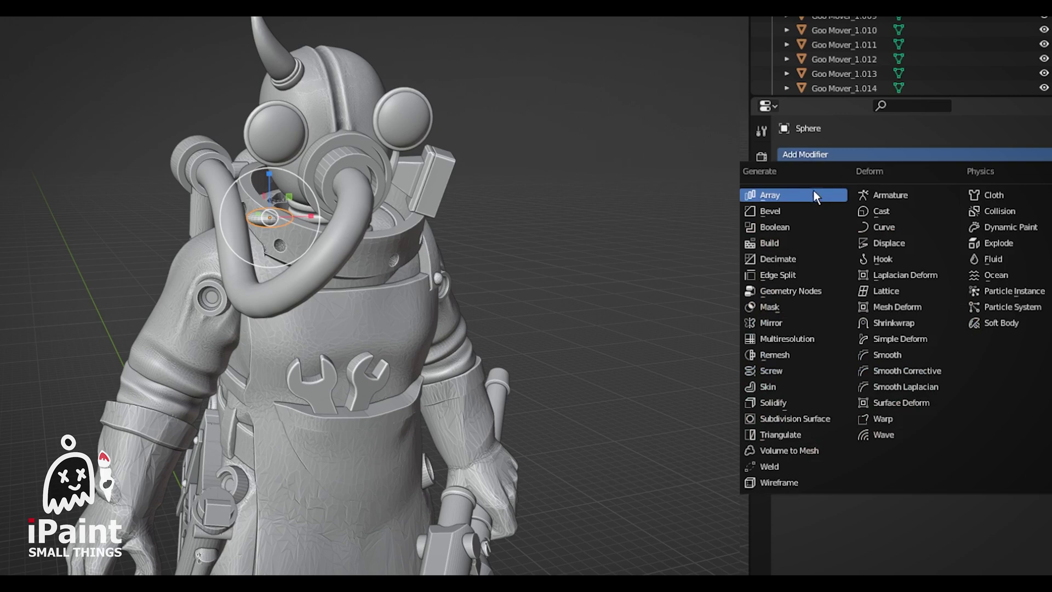
left_click(809, 194)
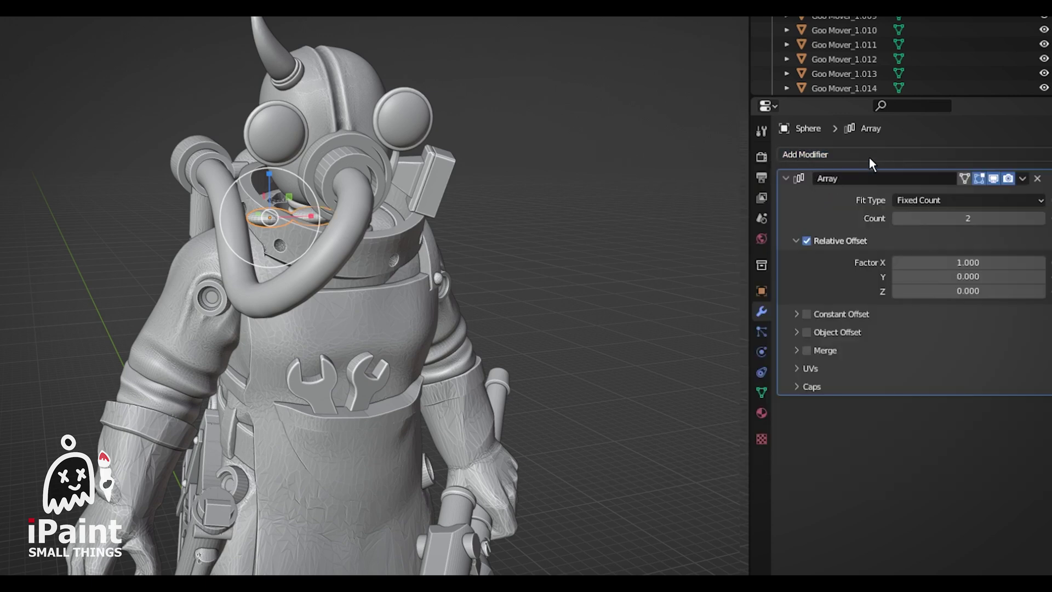
left_click(876, 154)
left_click(895, 227)
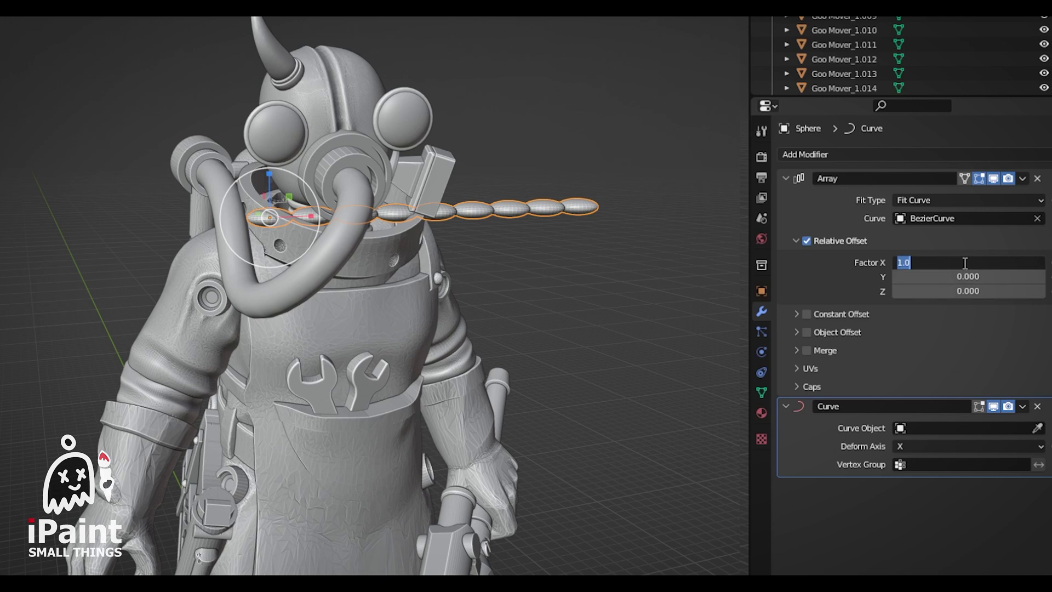
Set the array's offset factors to X 0 and Z 1, then adjust the disc spacing
key("Return")
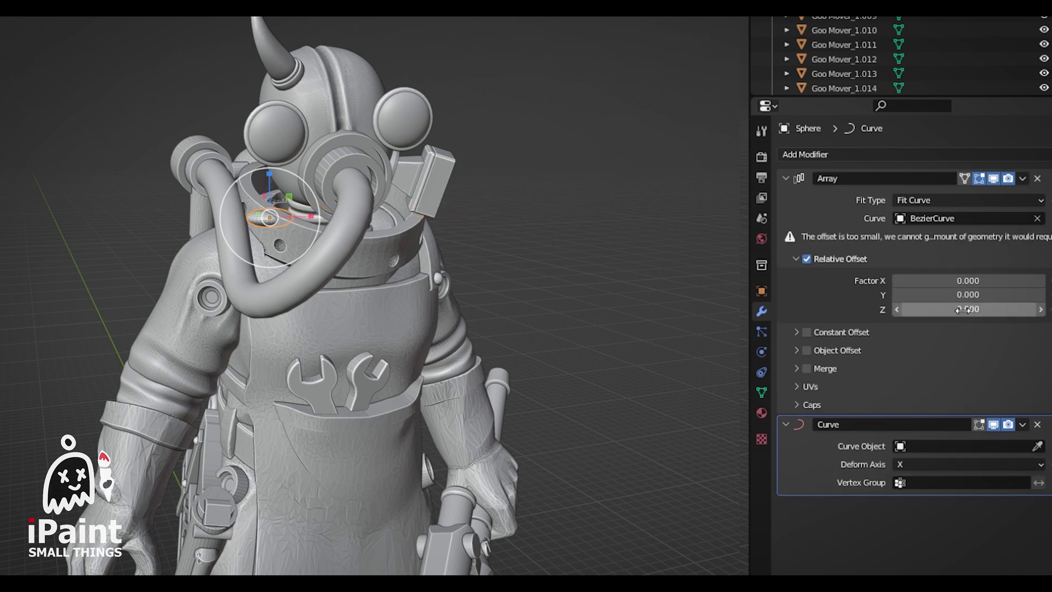
left_click(964, 310)
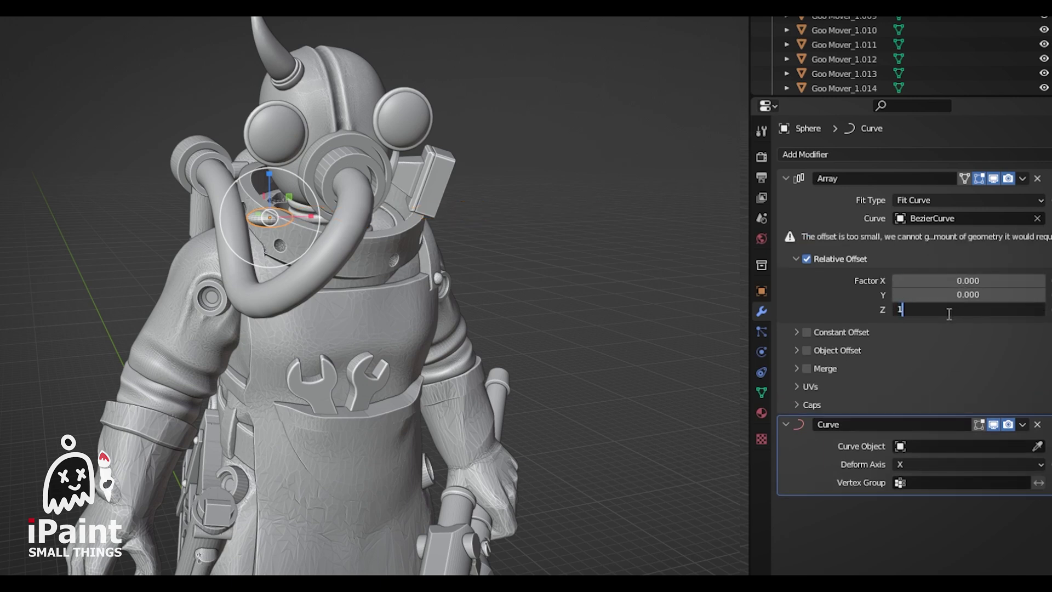
key("Return")
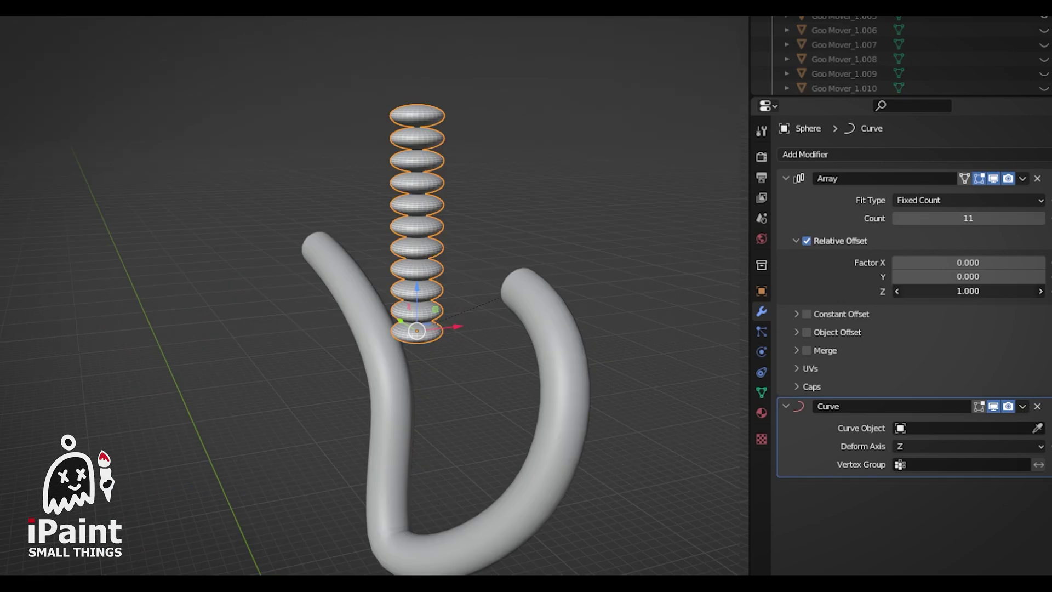
left_click_drag(967, 291, 1006, 291)
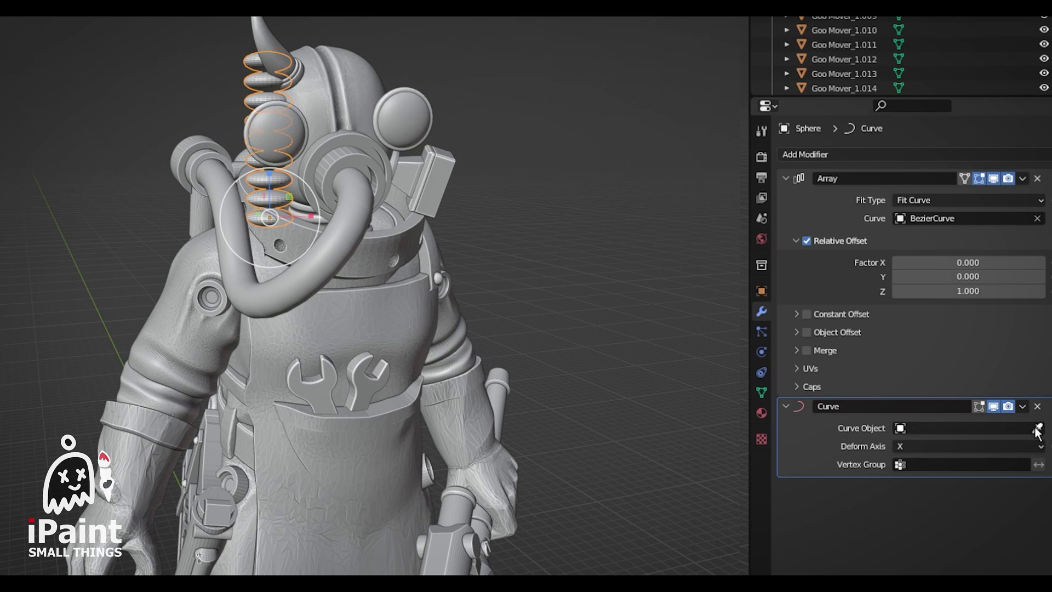
Set the Curve modifier to follow BezierCurve, deforming along the Z axis
left_click(1038, 427)
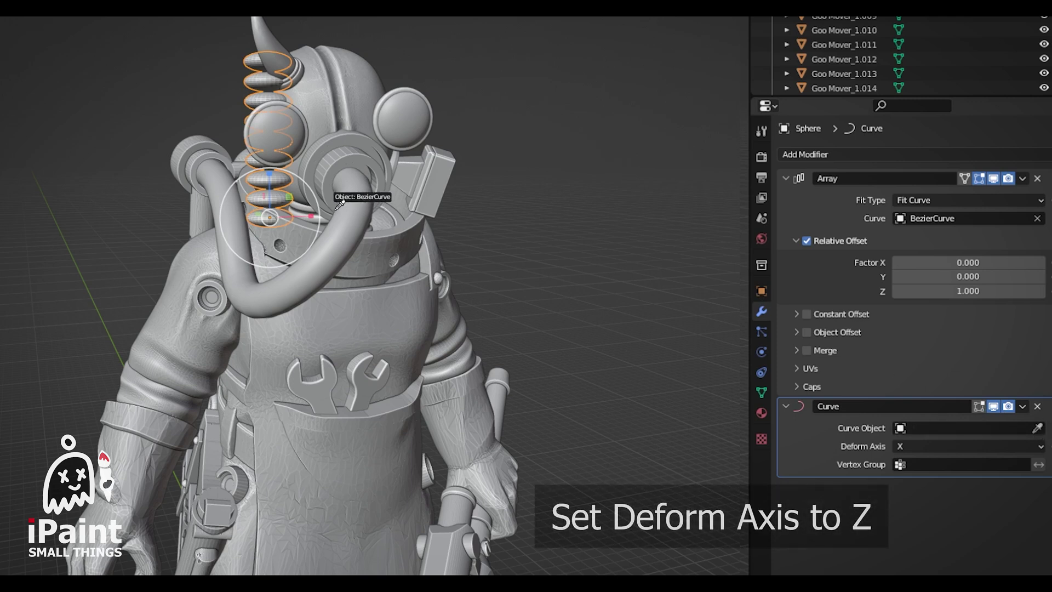
left_click(354, 209)
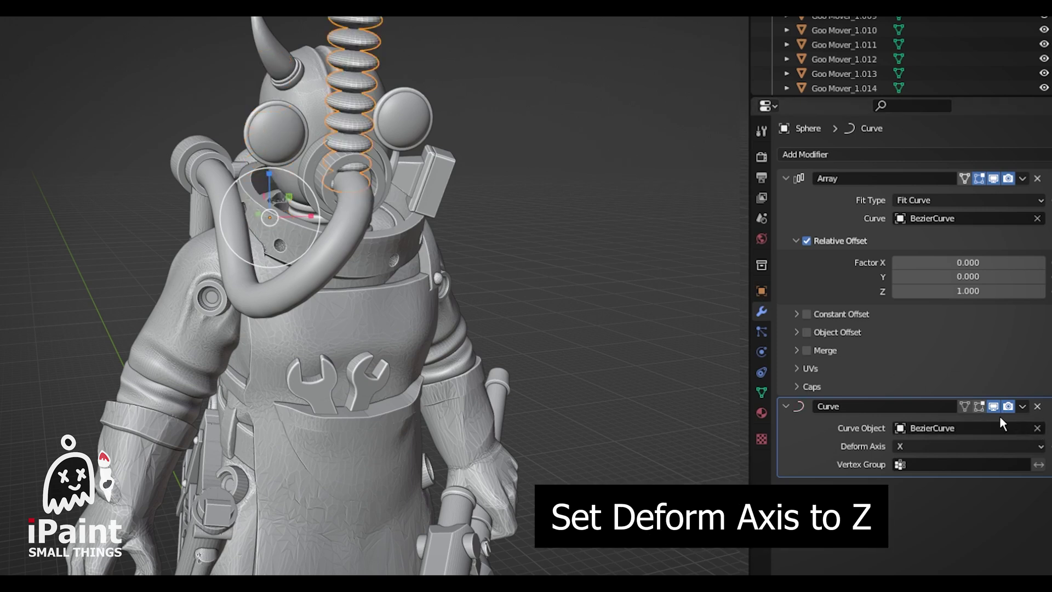
left_click(1017, 450)
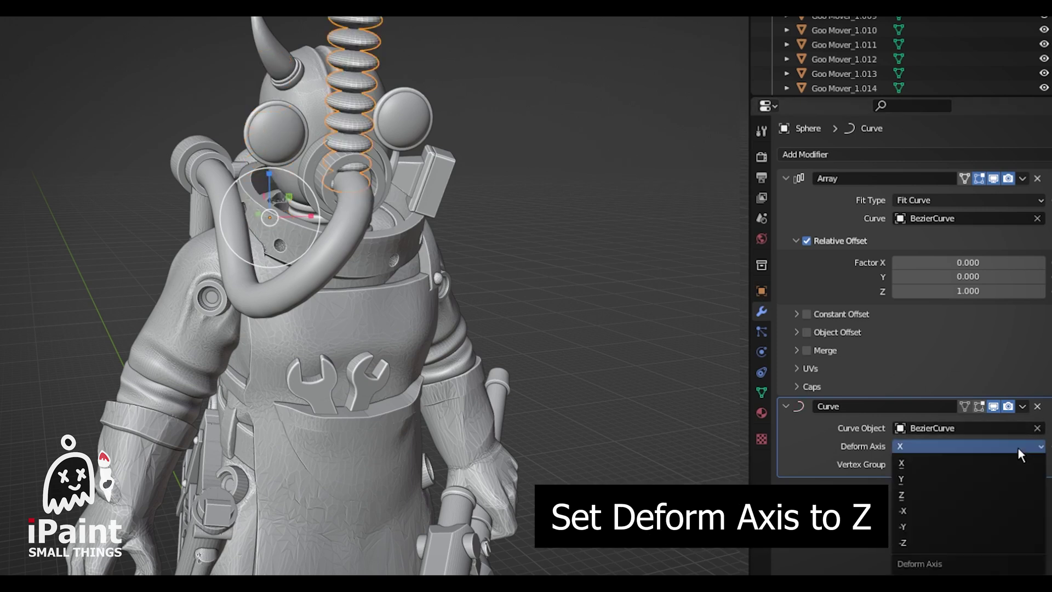
left_click(934, 493)
Switch the Array modifier's fit type to Fixed Count with 26 copies
left_click(679, 334)
mouse_move(680, 334)
middle_mouse_down()
mouse_move(708, 338)
mouse_move(652, 333)
middle_mouse_up()
middle_click_drag(603, 331, 725, 335)
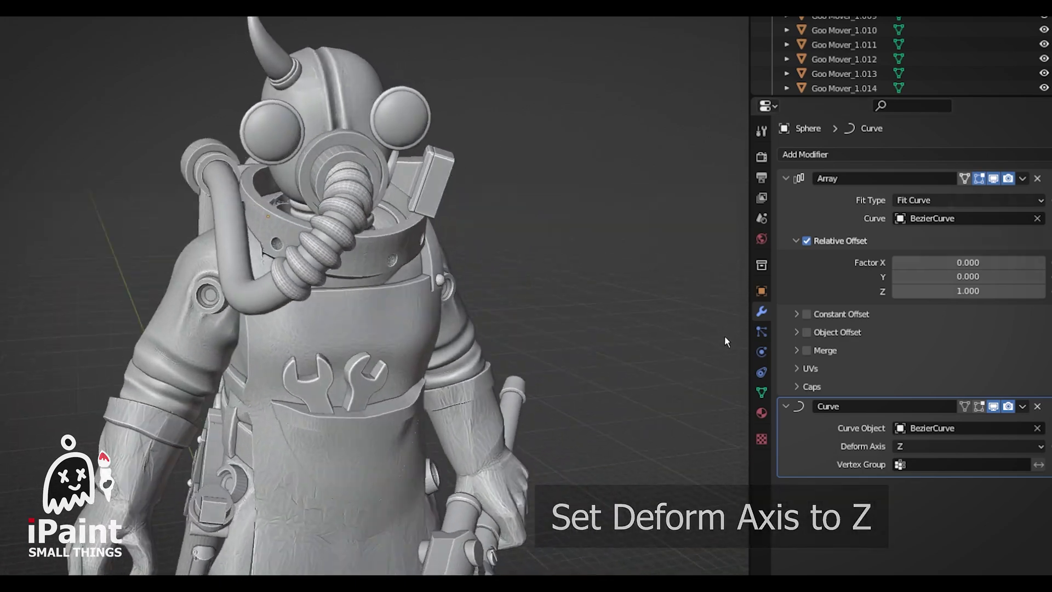
left_click(934, 200)
left_click(936, 216)
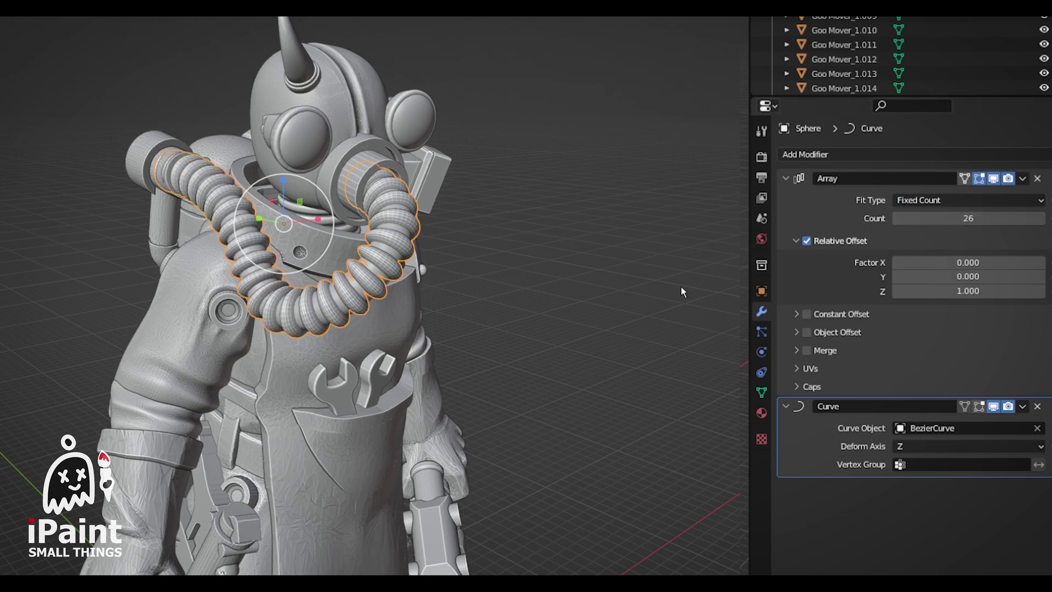
Set the array's fit type to Fit Curve and adjust its Z offset factor
middle_click_drag(681, 291, 636, 279)
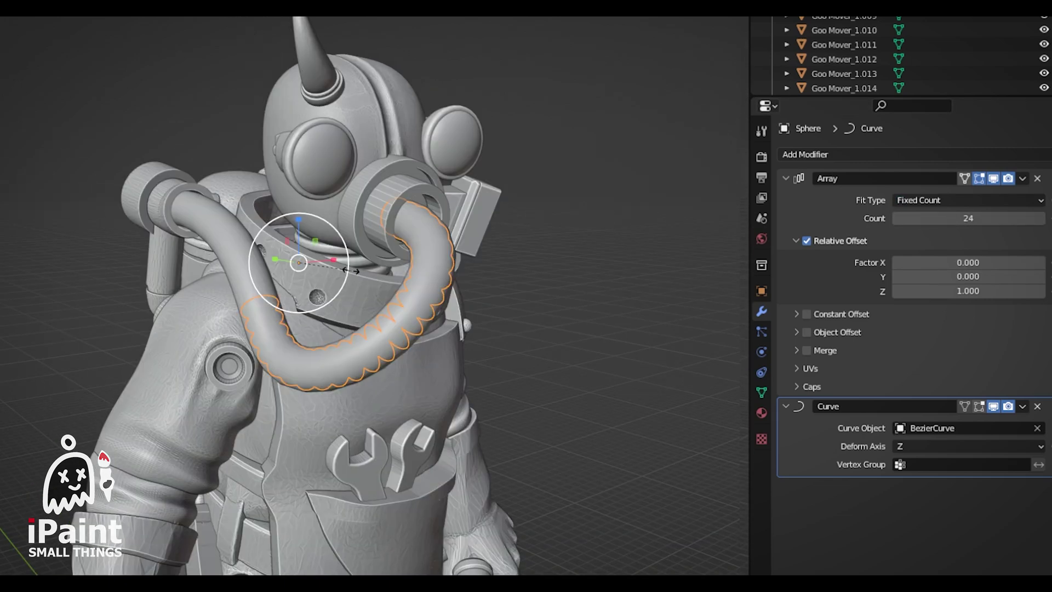
key("s")
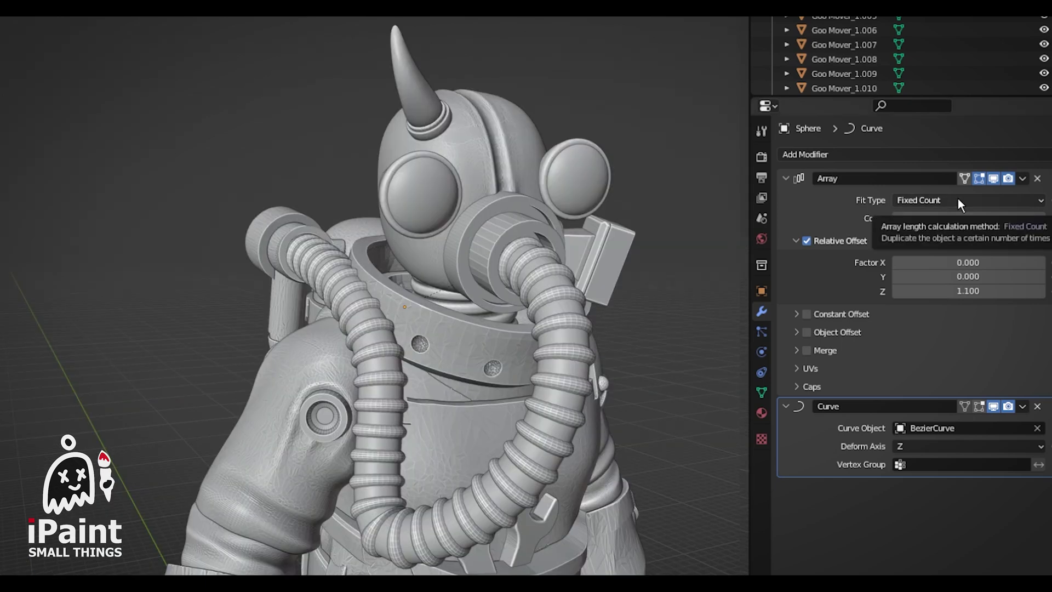
left_click(959, 200)
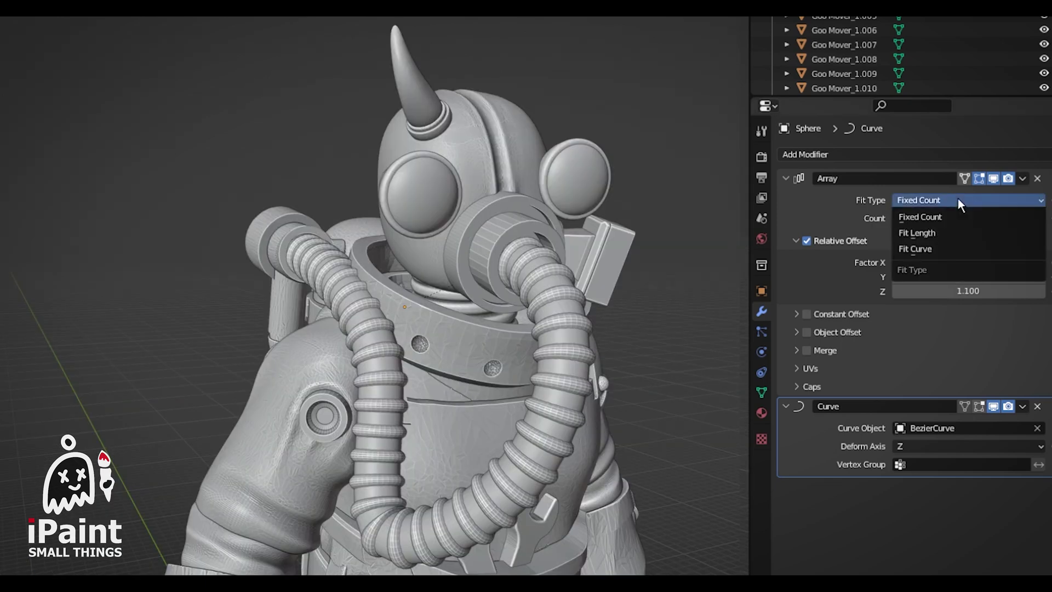
left_click(951, 249)
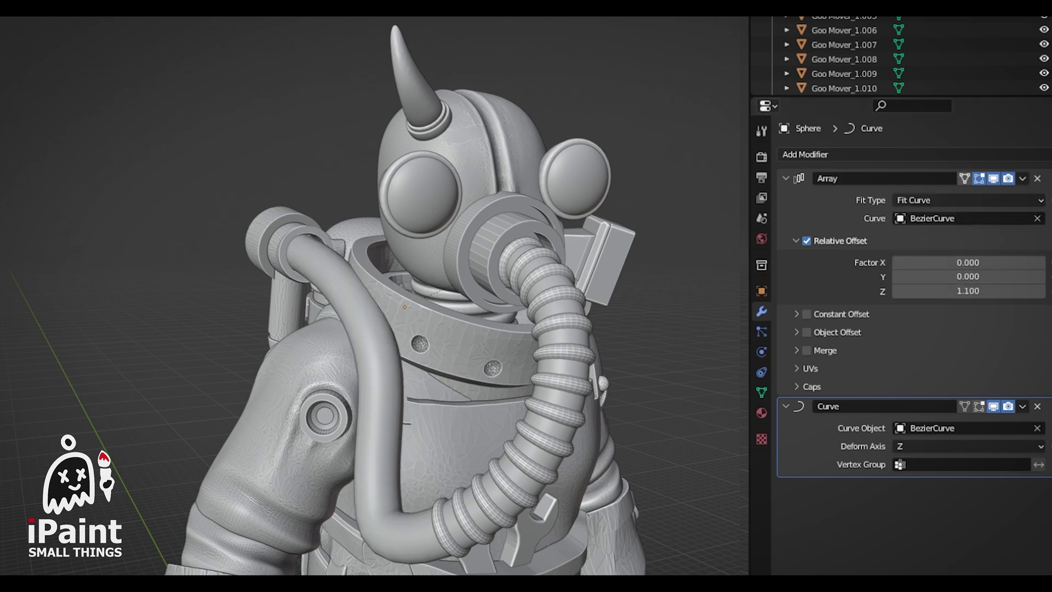
left_click_drag(968, 291, 941, 291)
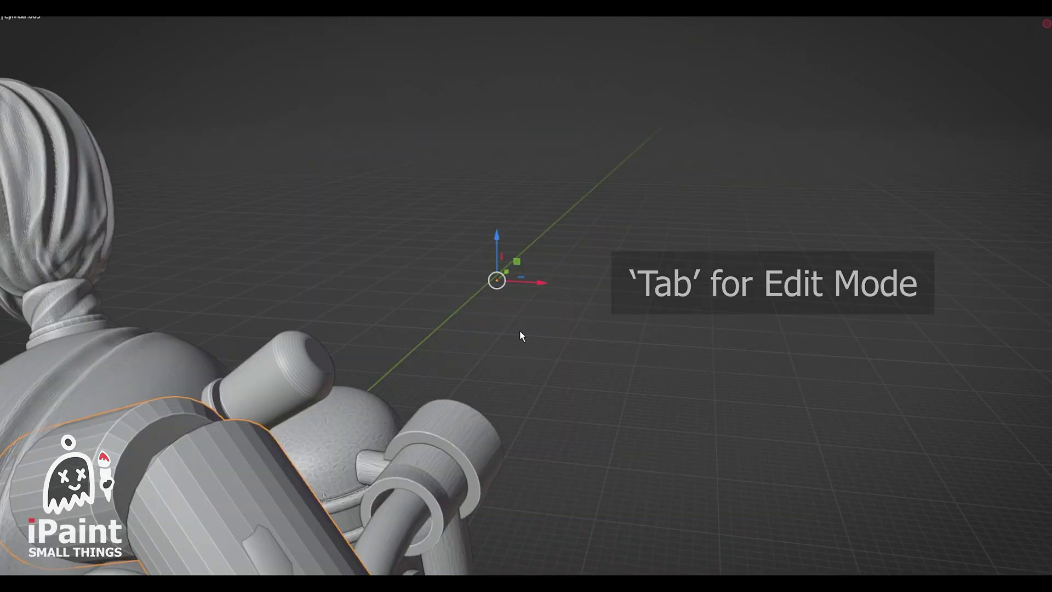
In Edit Mode, loop-cut 8 unslid edge loops around the cylinder's middle
key("Tab")
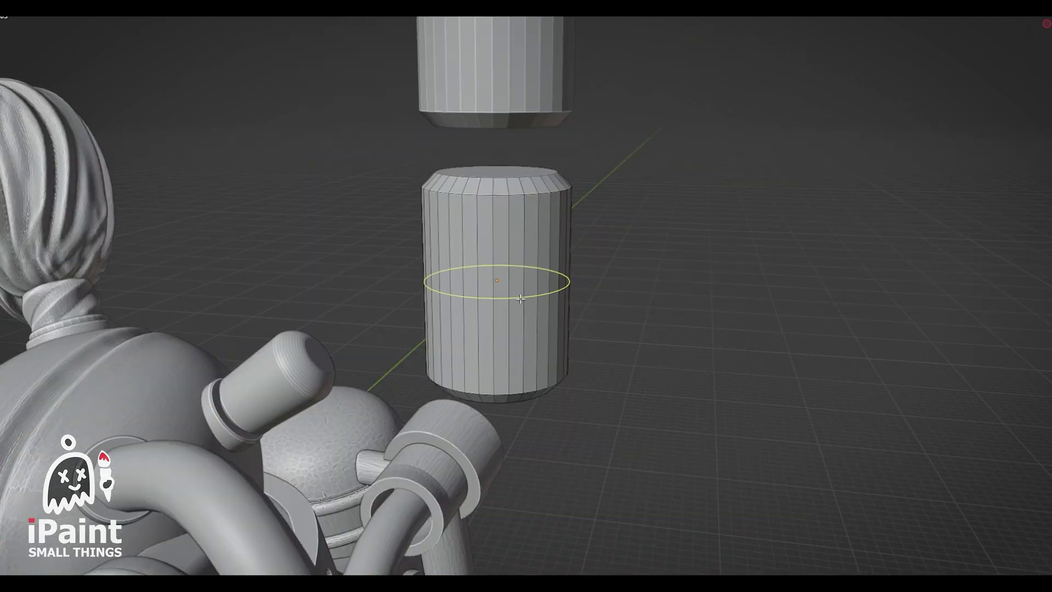
left_click(485, 294)
right_click(485, 294)
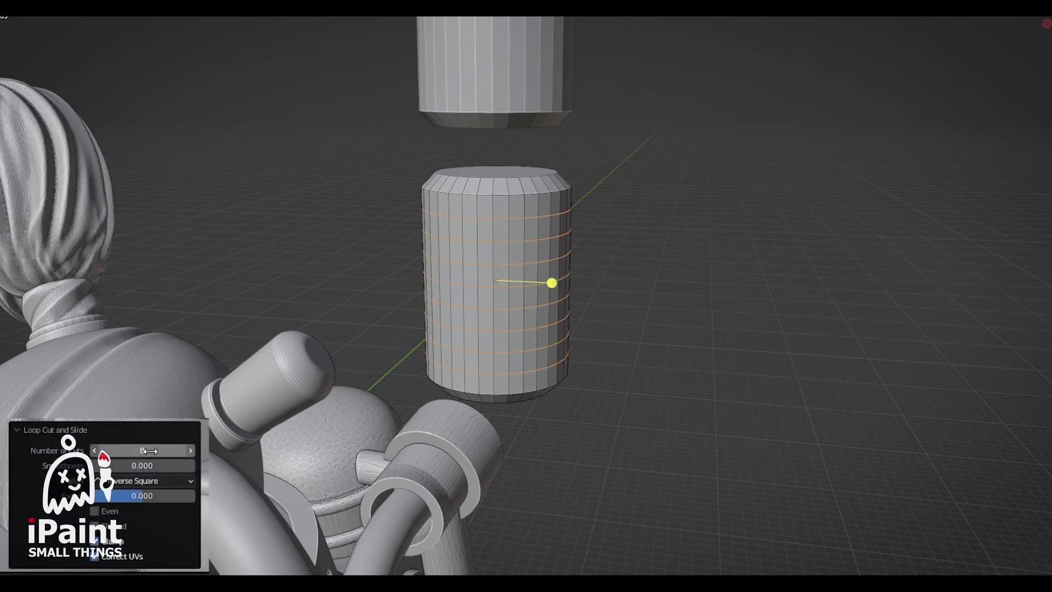
left_click(675, 469)
middle_click_drag(672, 461, 751, 413)
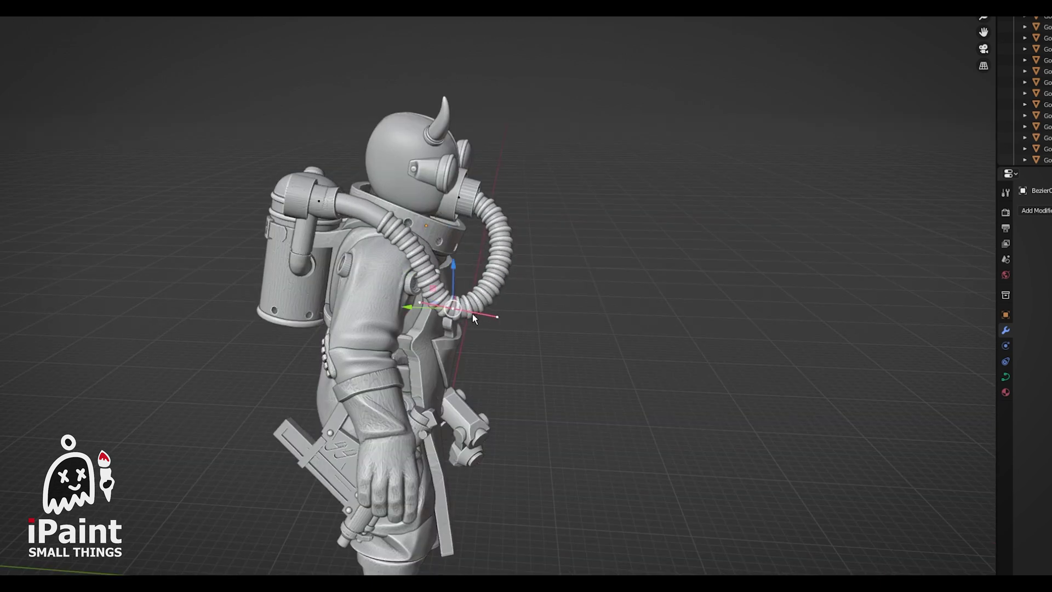
Select another Bezier control point on the hose curve
left_click(419, 301)
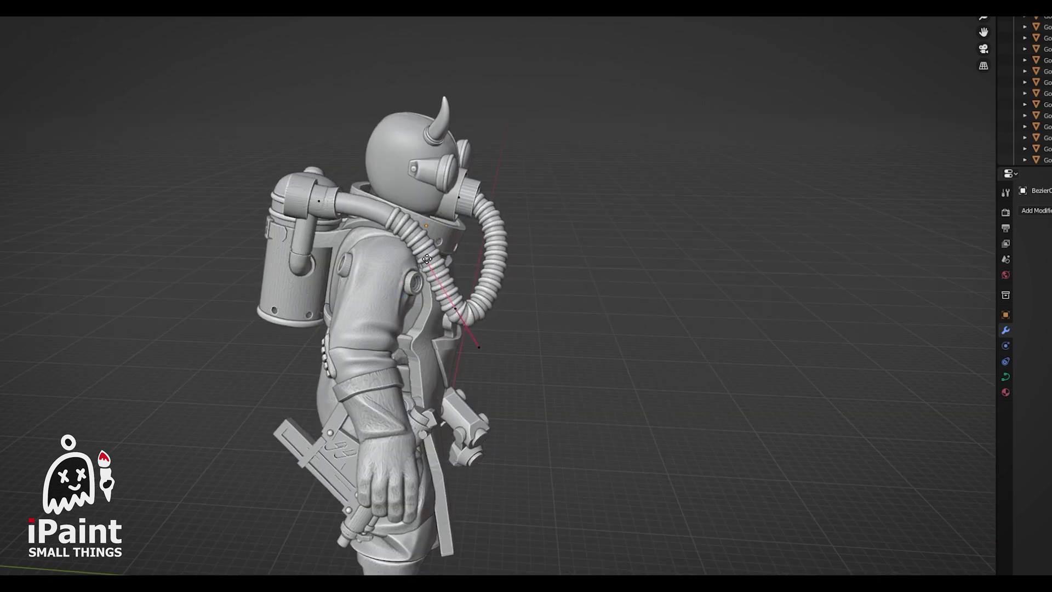